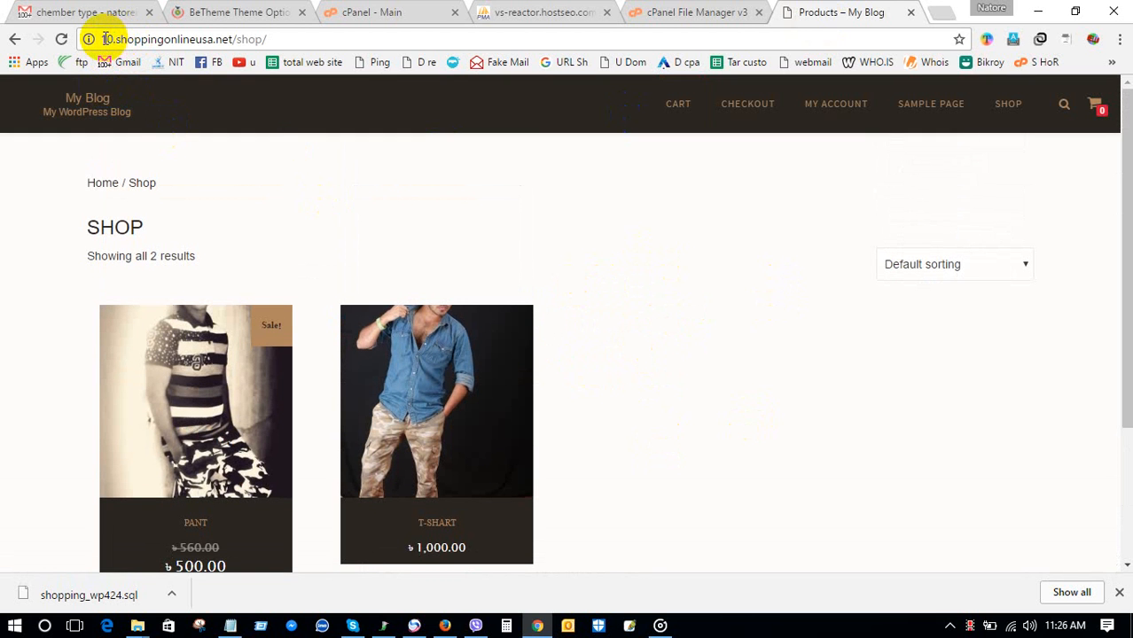
# Look over the file and database tools on the cPanel main page.
pyautogui.click(412, 7)
pyautogui.scroll(-1, 599, 329)
pyautogui.scroll(1, 430, 291)
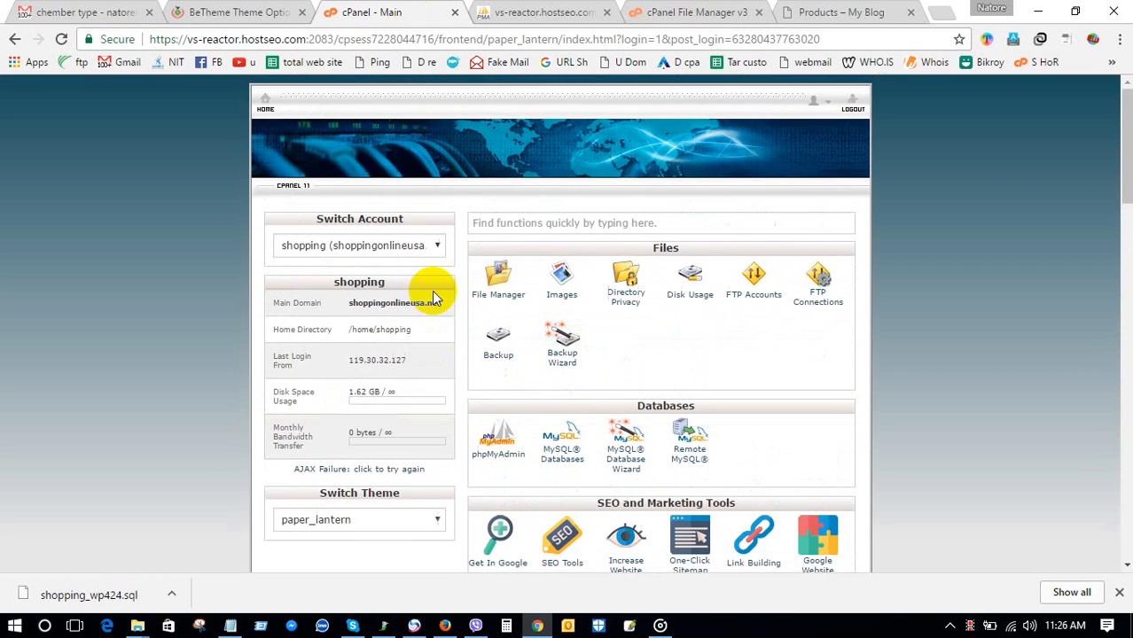
pyautogui.scroll(-1, 707, 363)
pyautogui.scroll(-2, 706, 364)
pyautogui.scroll(3, 531, 291)
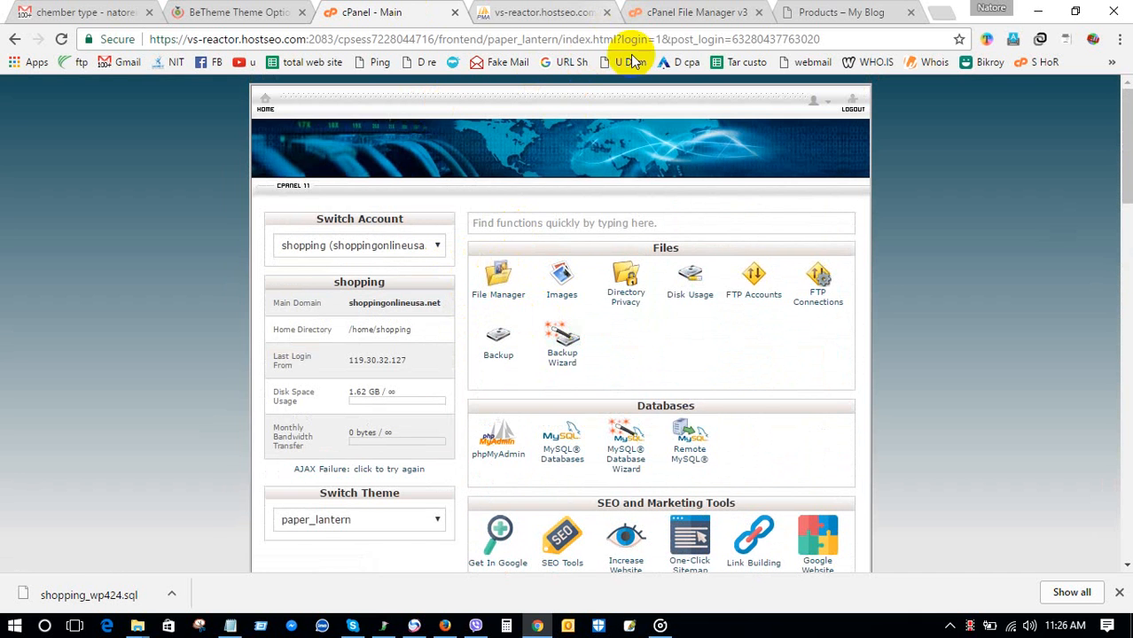
# Collapse the 10.shoppingonlineusa.net folder in File Manager's directory tree and look through the site folders.
pyautogui.click(687, 12)
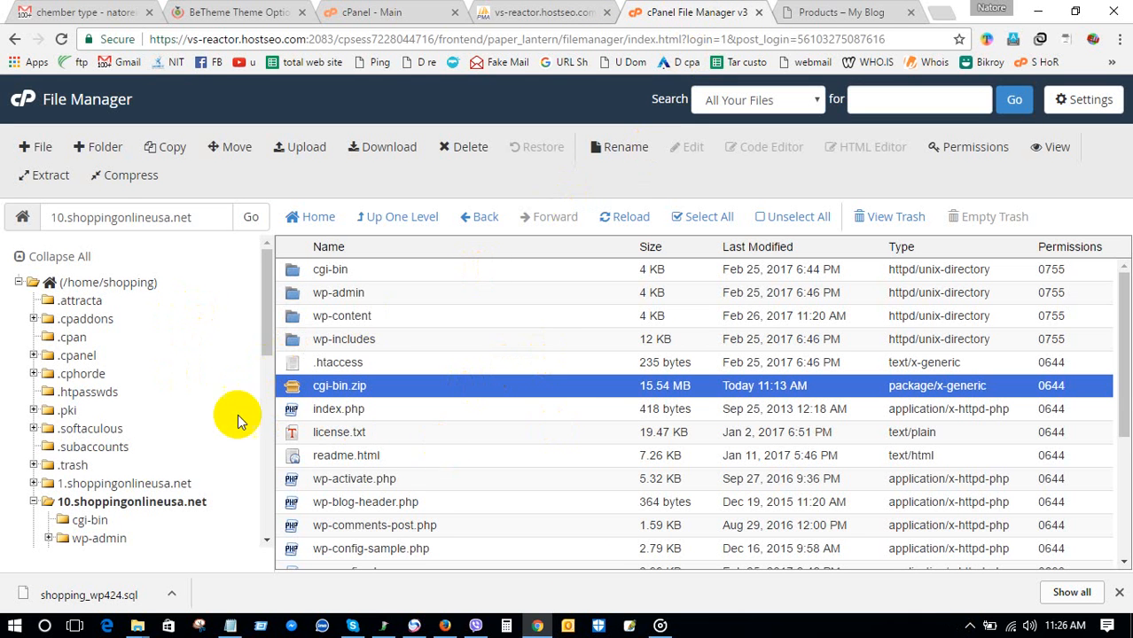
pyautogui.click(36, 505)
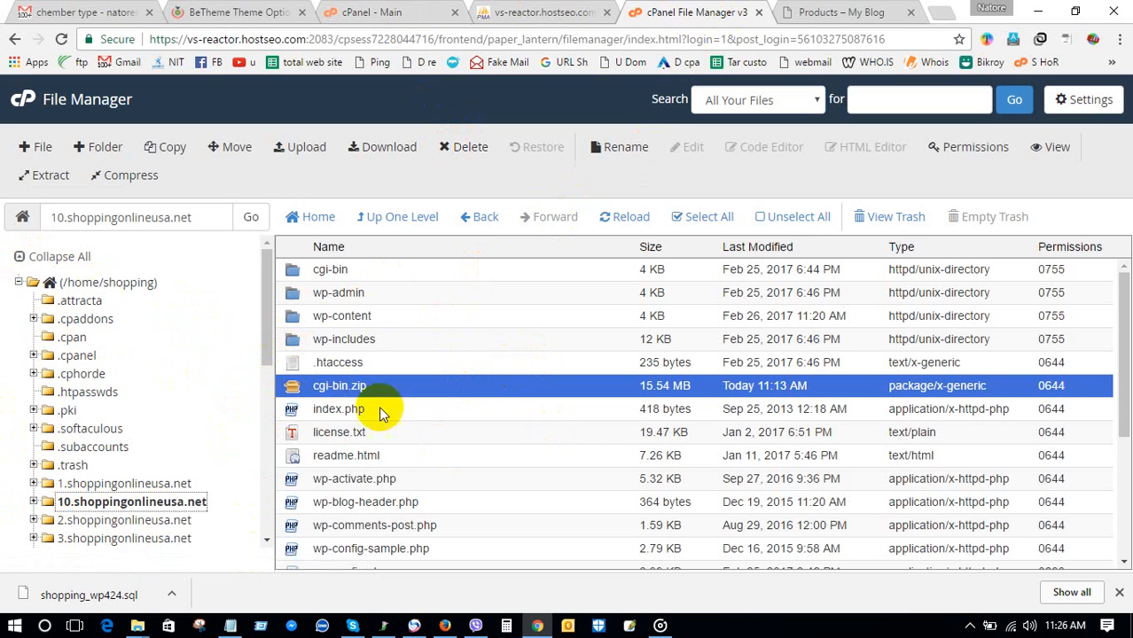
pyautogui.scroll(-2, 234, 343)
# Launch File Manager from the cPanel main page and open the 10.shoppingonlineusa.net folder.
pyautogui.click(390, 12)
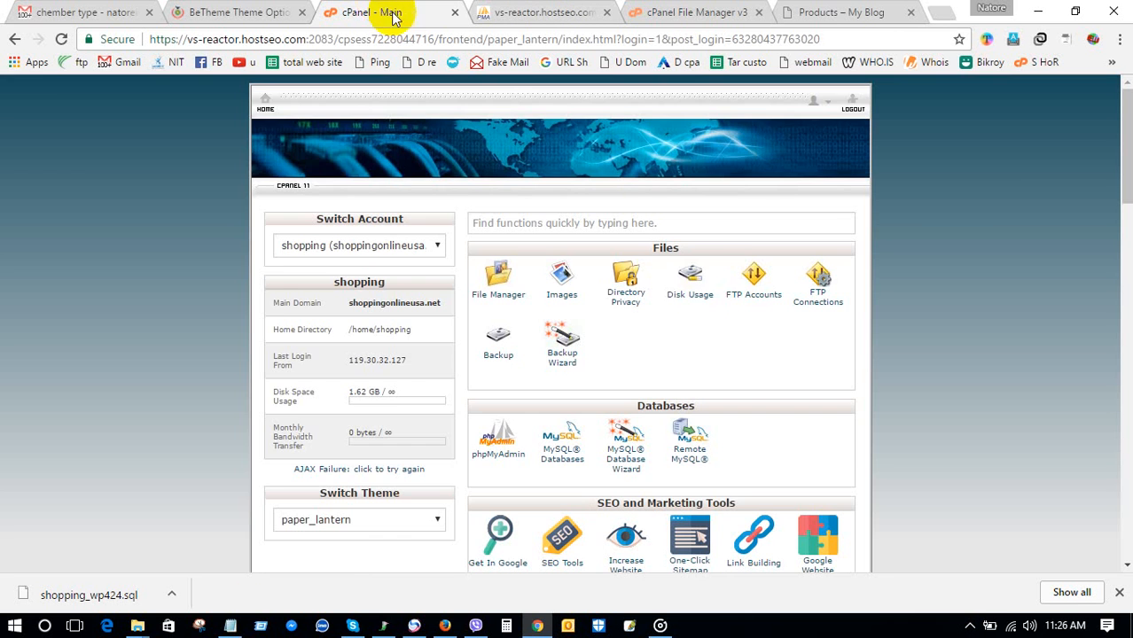
pyautogui.click(494, 275)
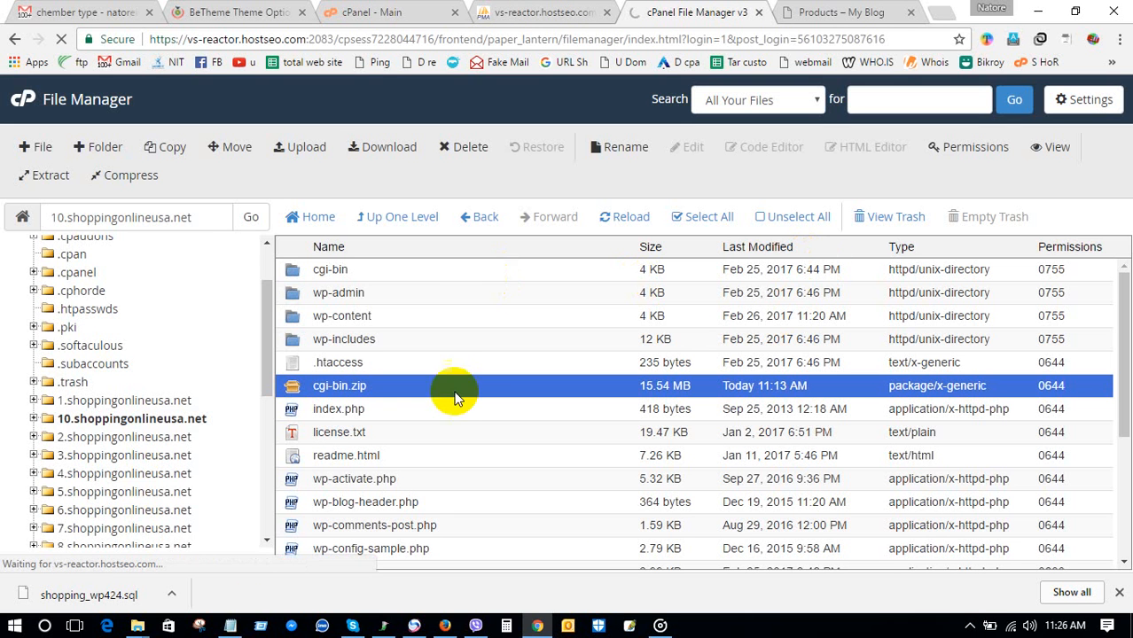
pyautogui.scroll(2, 45, 417)
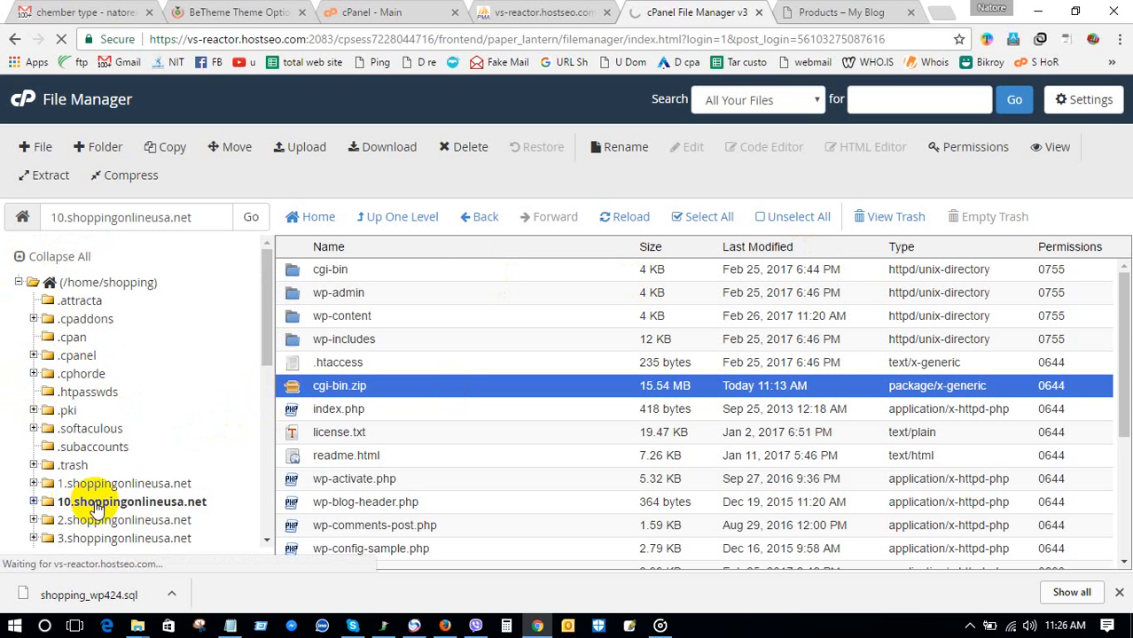
pyautogui.click(139, 505)
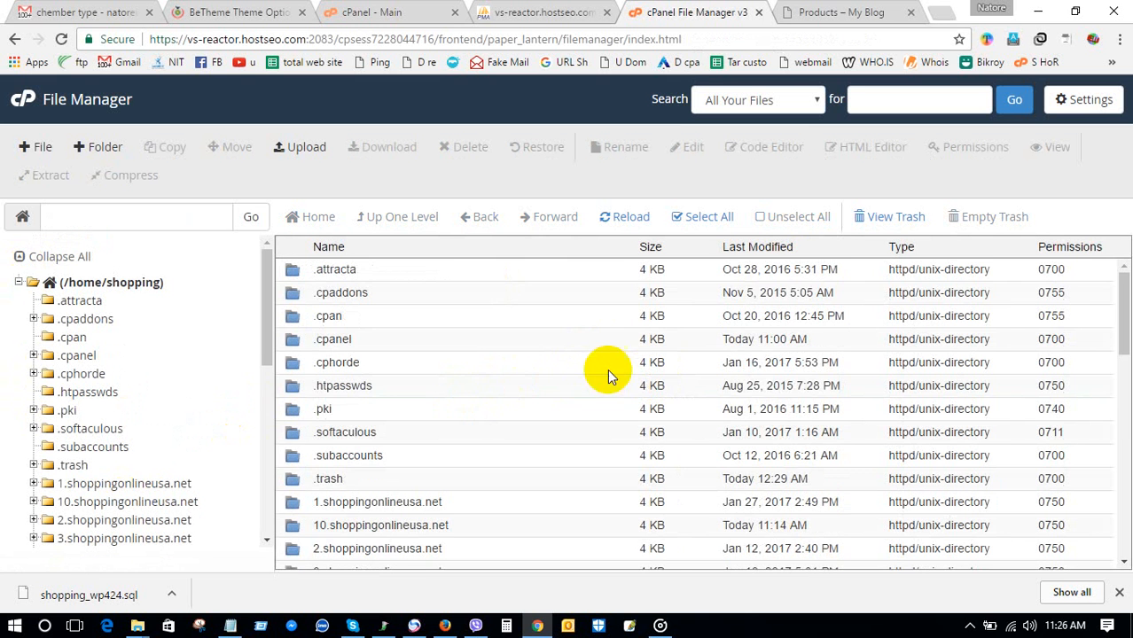
pyautogui.scroll(-4, 607, 373)
pyautogui.scroll(3, 303, 323)
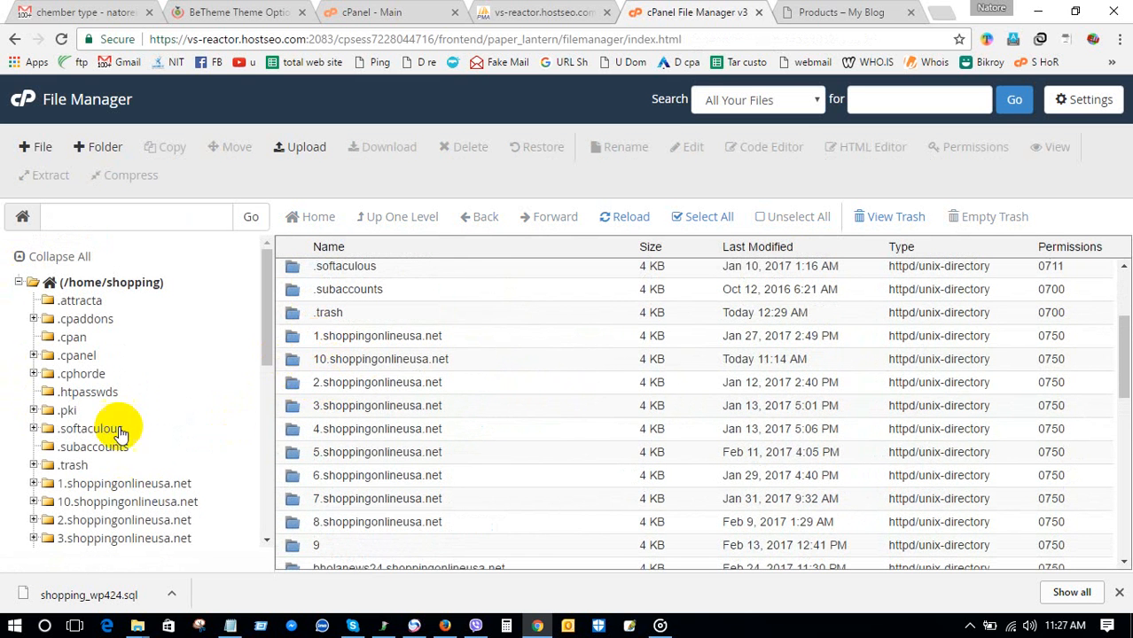
pyautogui.click(295, 365)
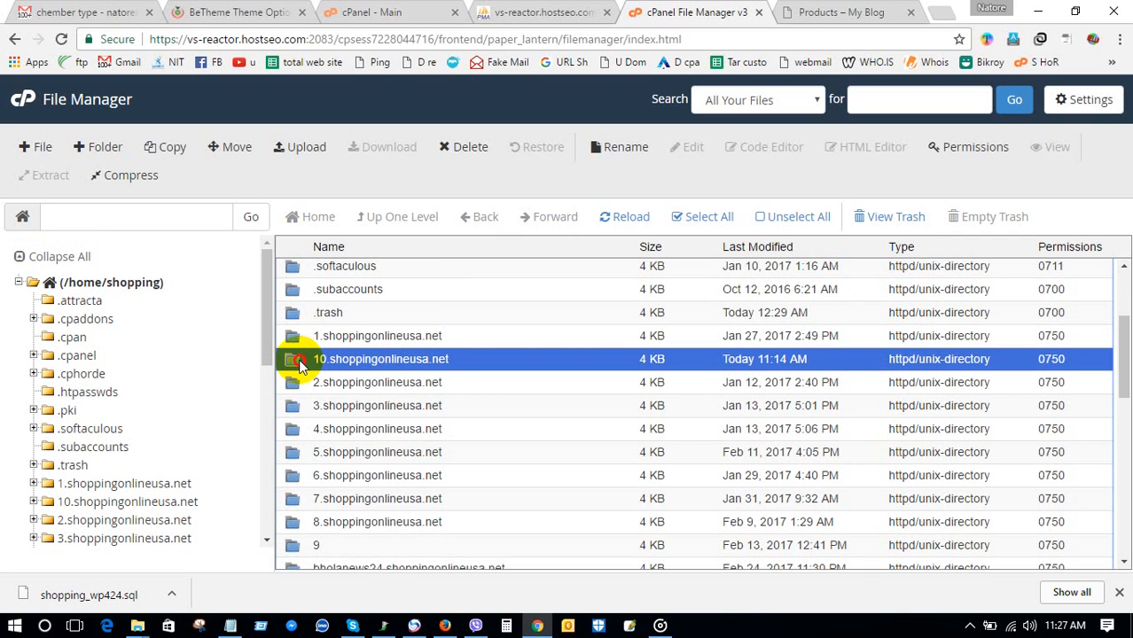
pyautogui.doubleClick(299, 365)
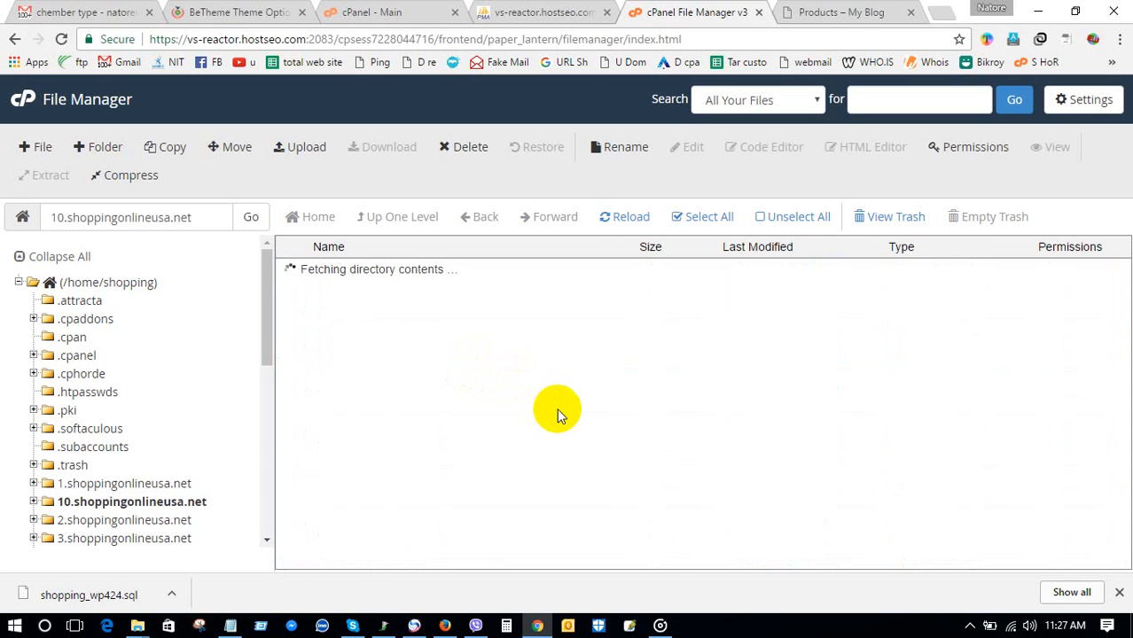
# Find wp-config.php among the site's files and open it for editing in the text editor.
pyautogui.scroll(-3, 367, 468)
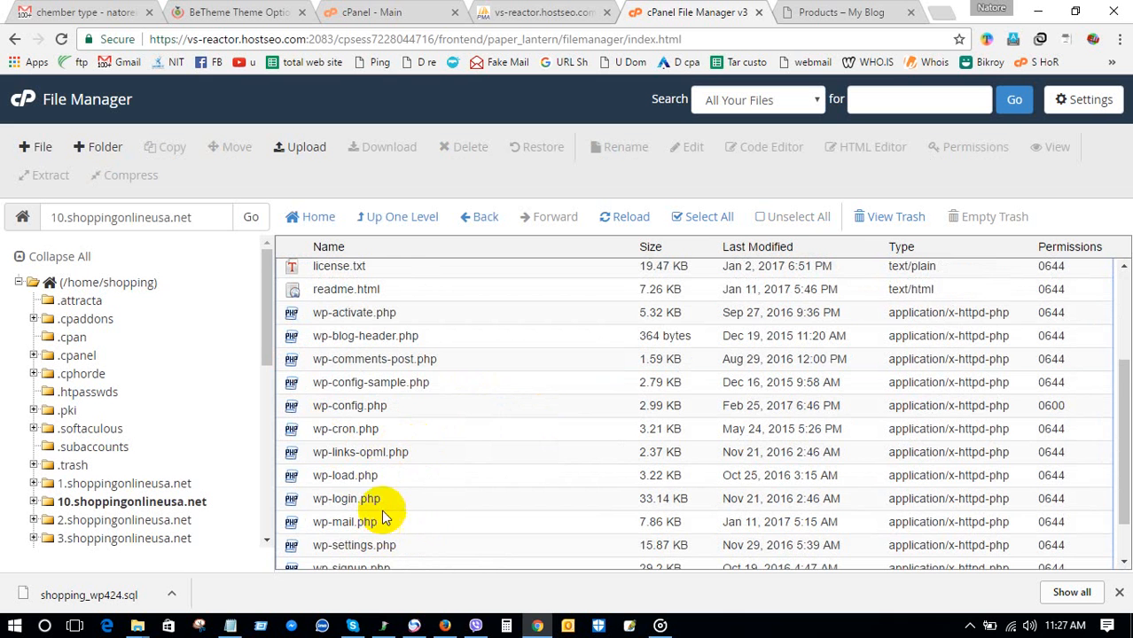
pyautogui.scroll(-2, 337, 464)
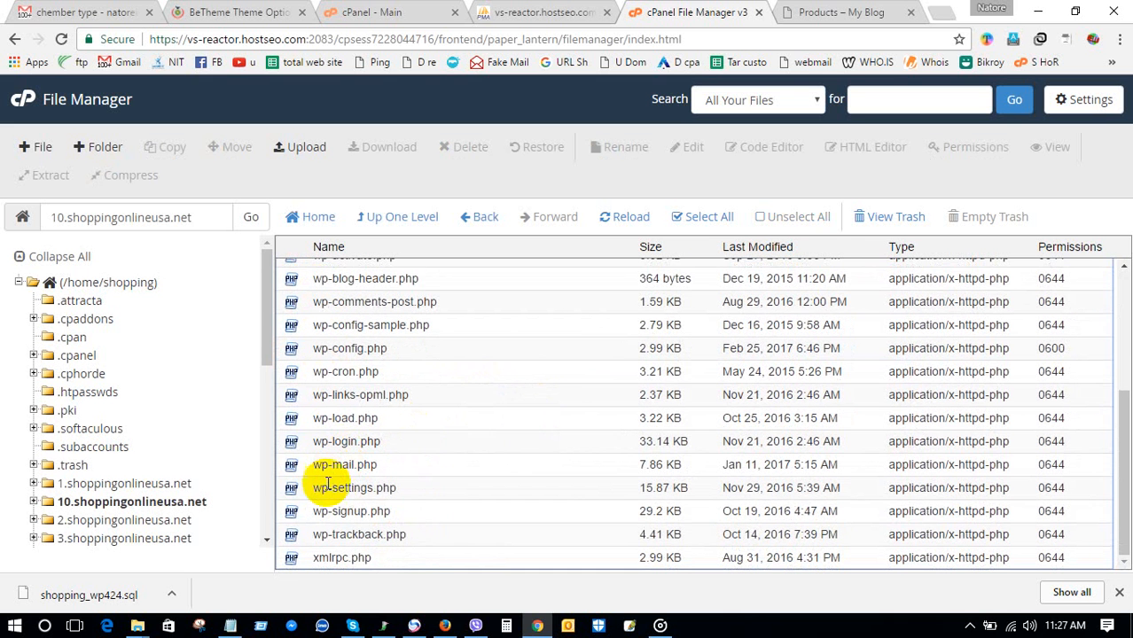
pyautogui.scroll(1, 328, 399)
pyautogui.scroll(2, 333, 390)
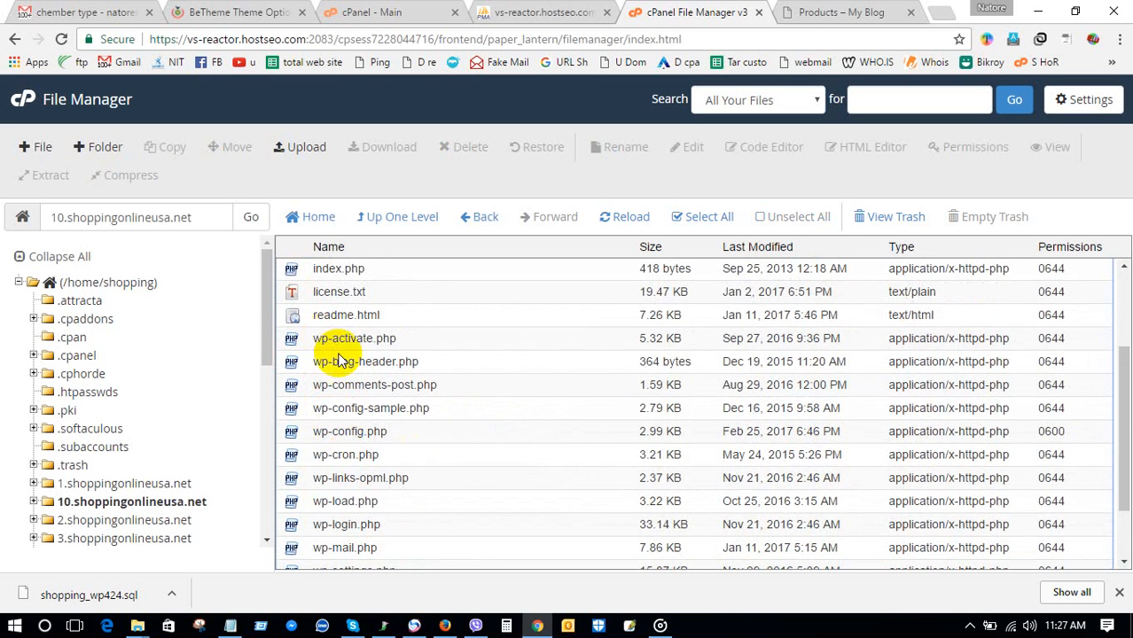
pyautogui.click(368, 364)
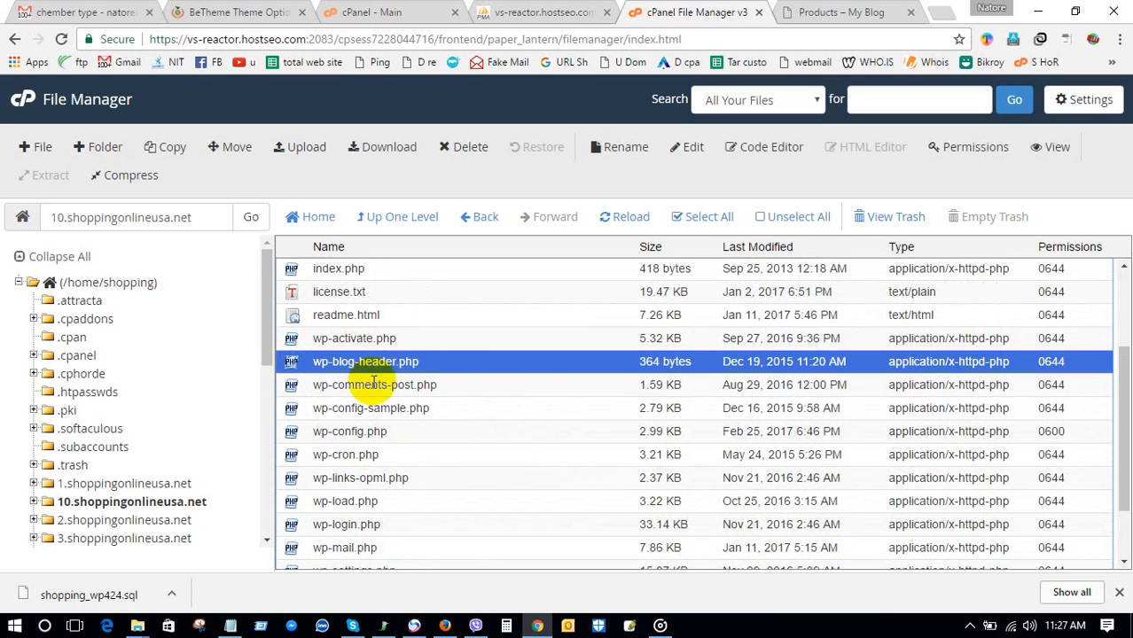
pyautogui.click(307, 432)
pyautogui.rightClick(308, 431)
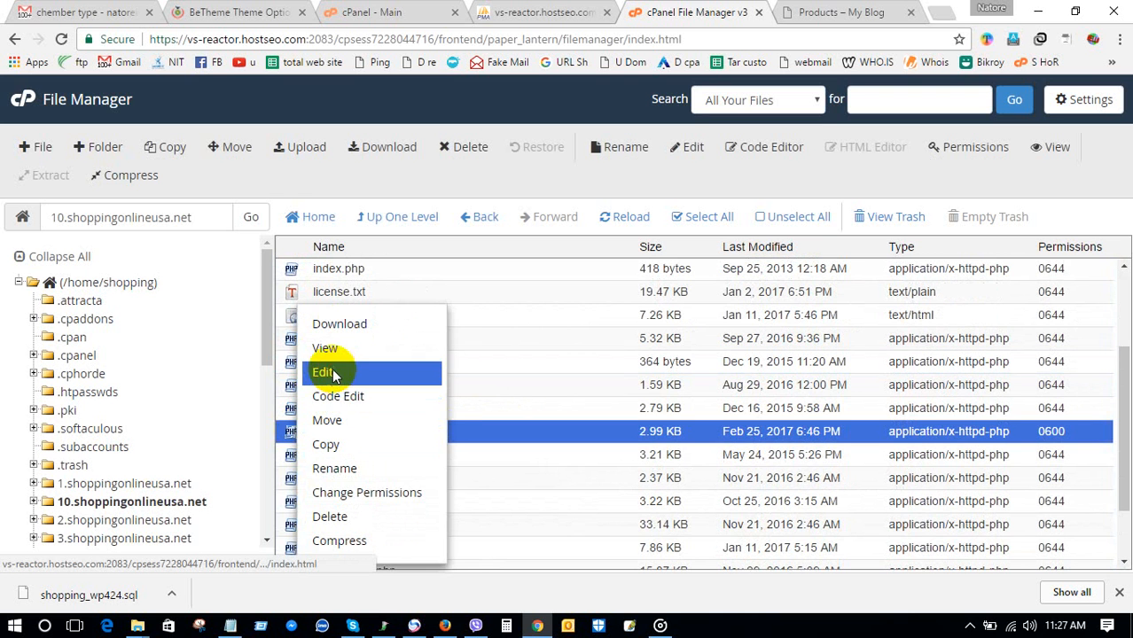
pyautogui.click(325, 373)
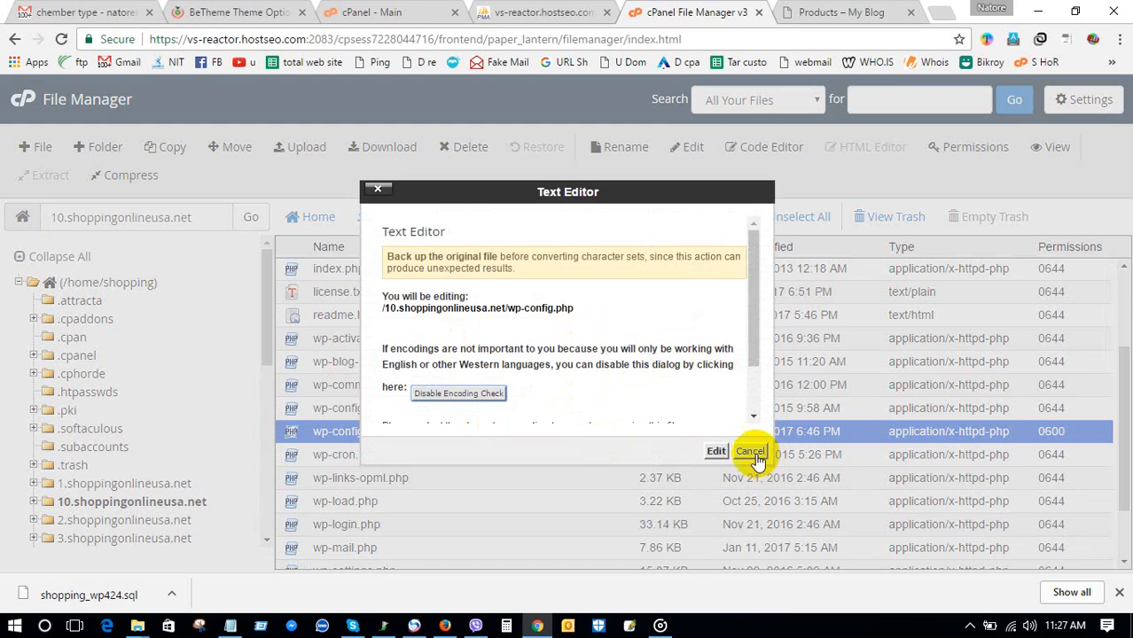
pyautogui.click(716, 452)
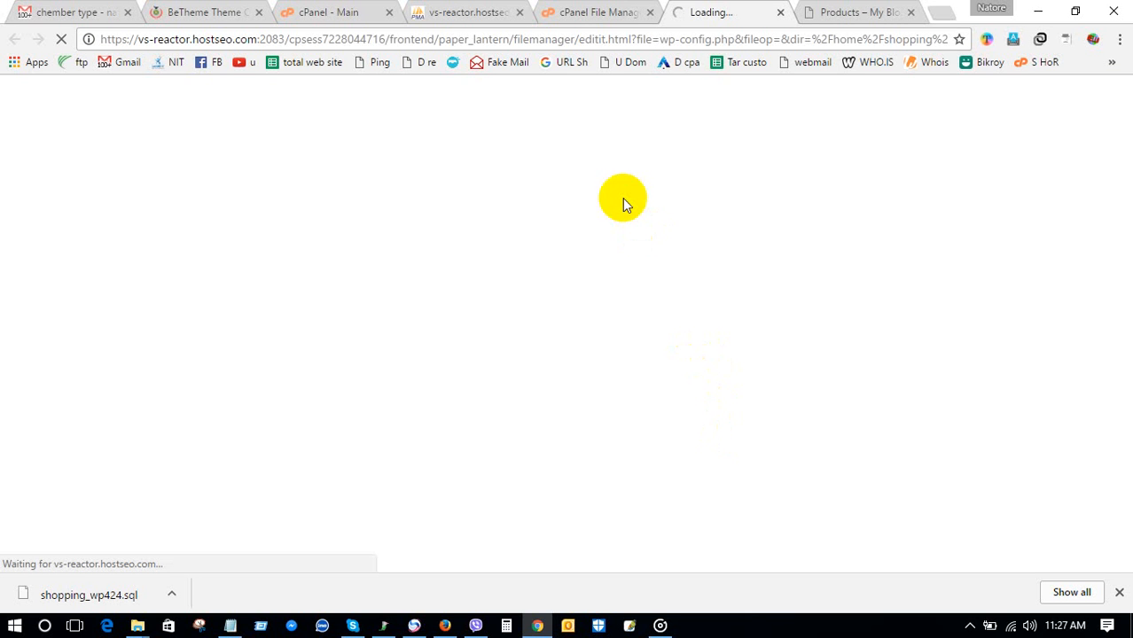
# Switch to phpMyAdmin and expand the shopping group to list its databases.
pyautogui.click(346, 10)
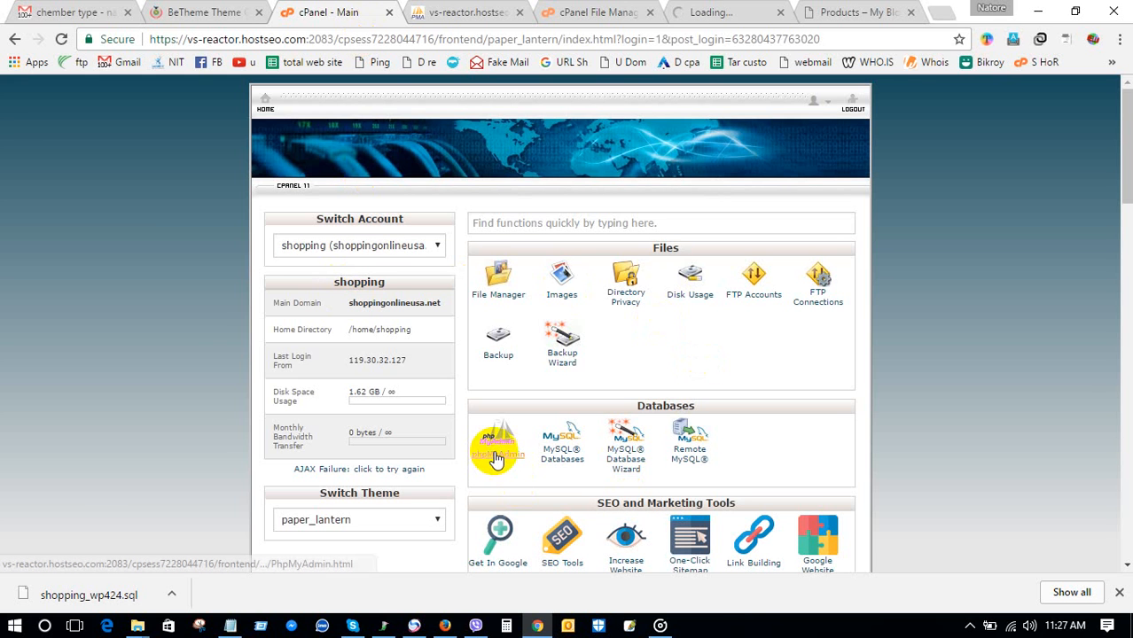
pyautogui.click(454, 14)
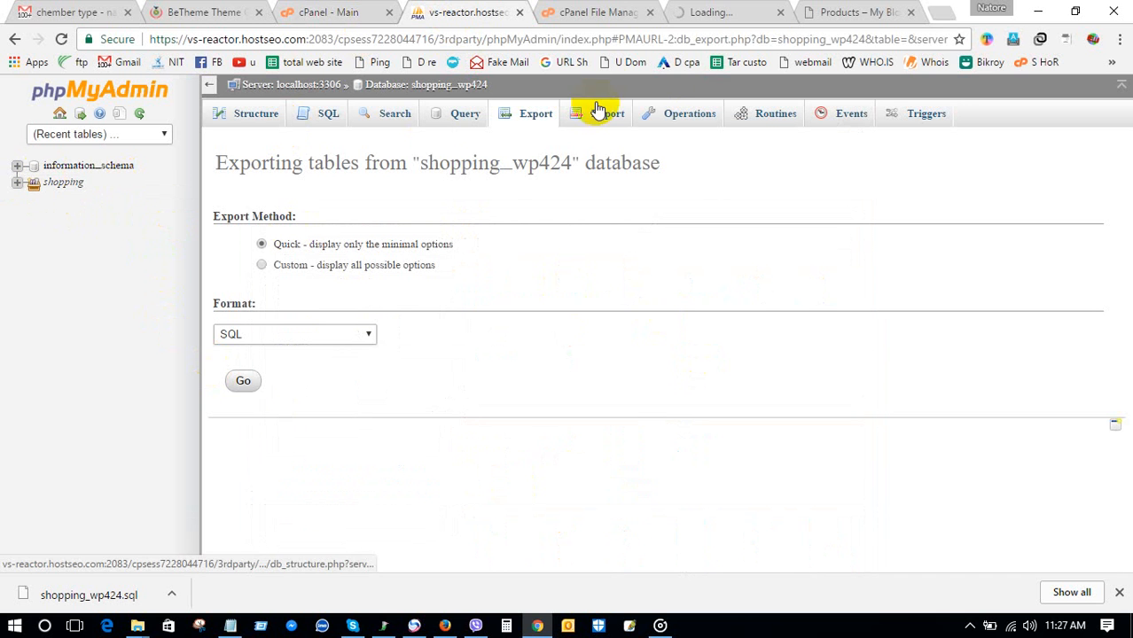
pyautogui.click(17, 182)
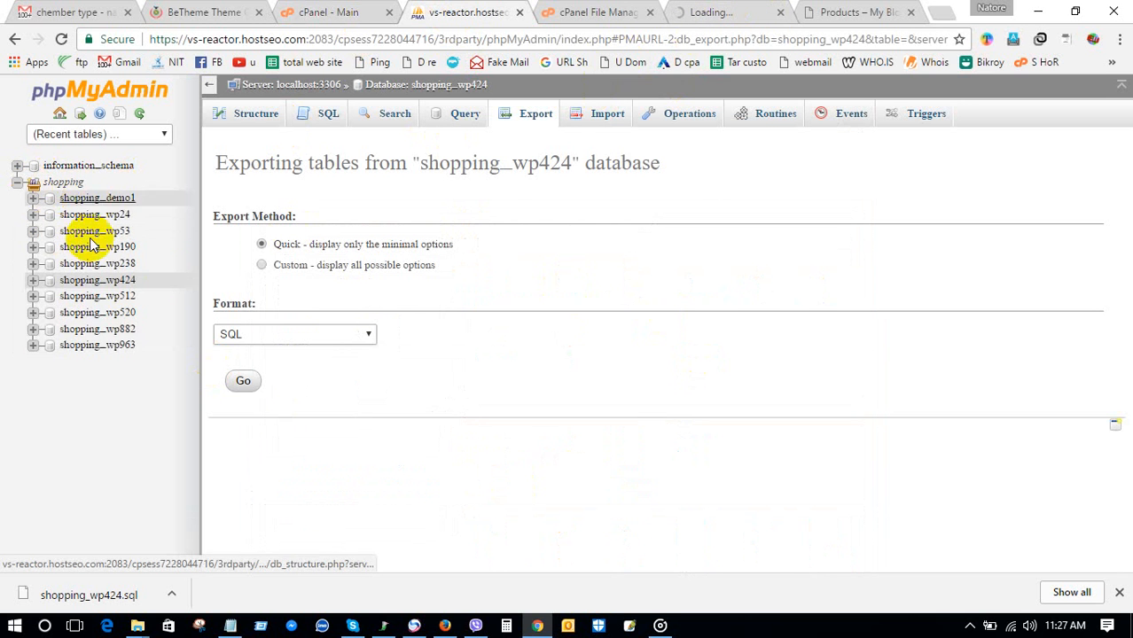
pyautogui.click(722, 11)
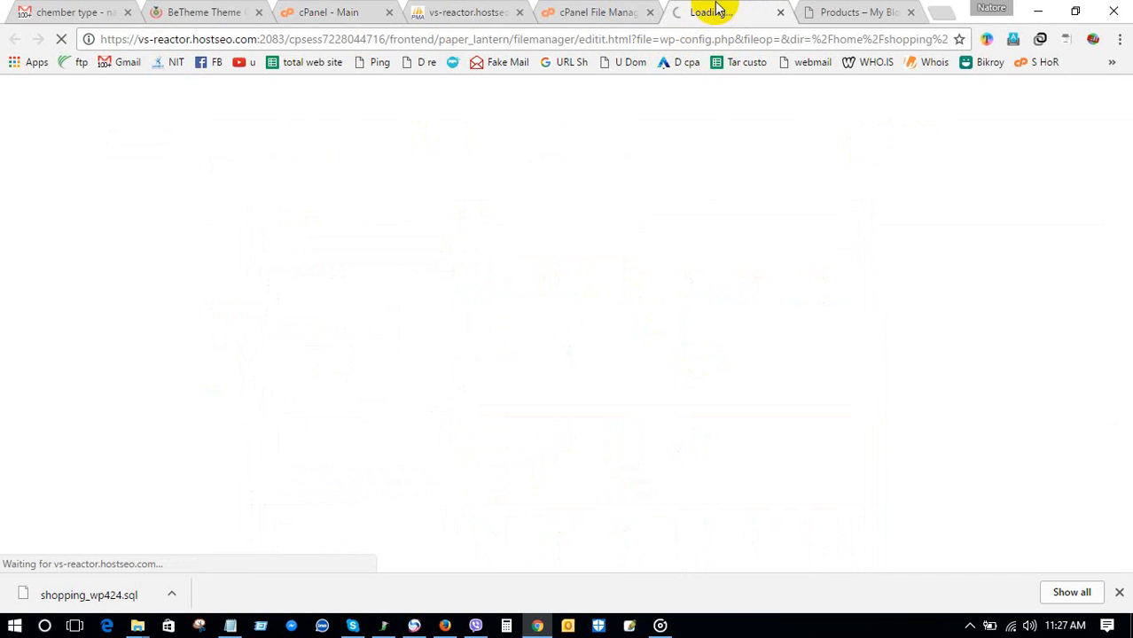
pyautogui.click(610, 12)
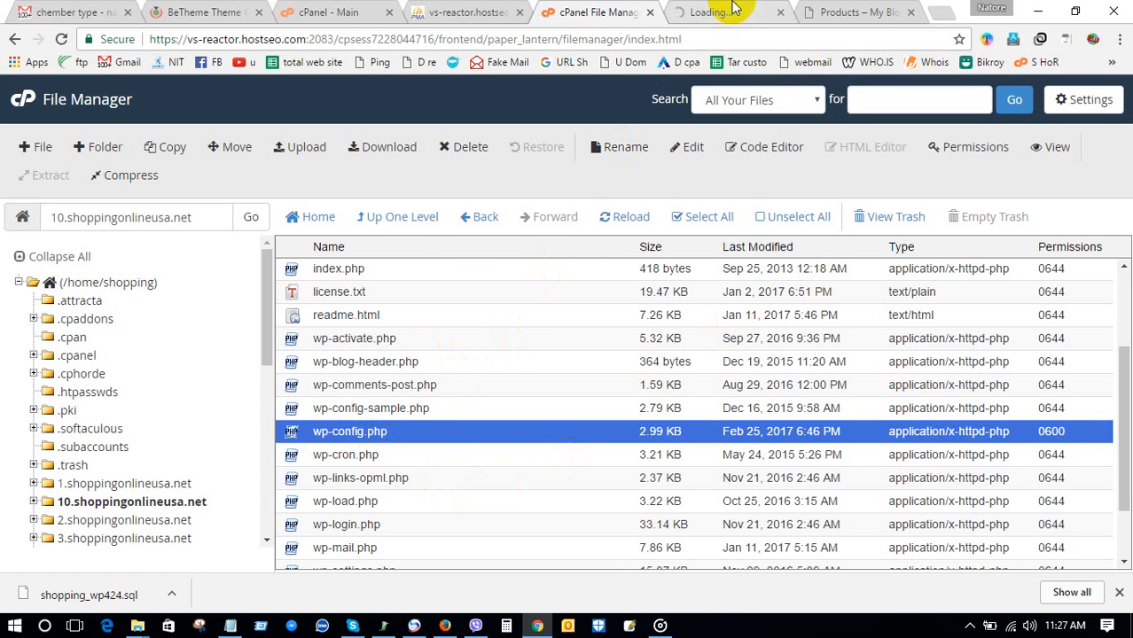
pyautogui.click(970, 626)
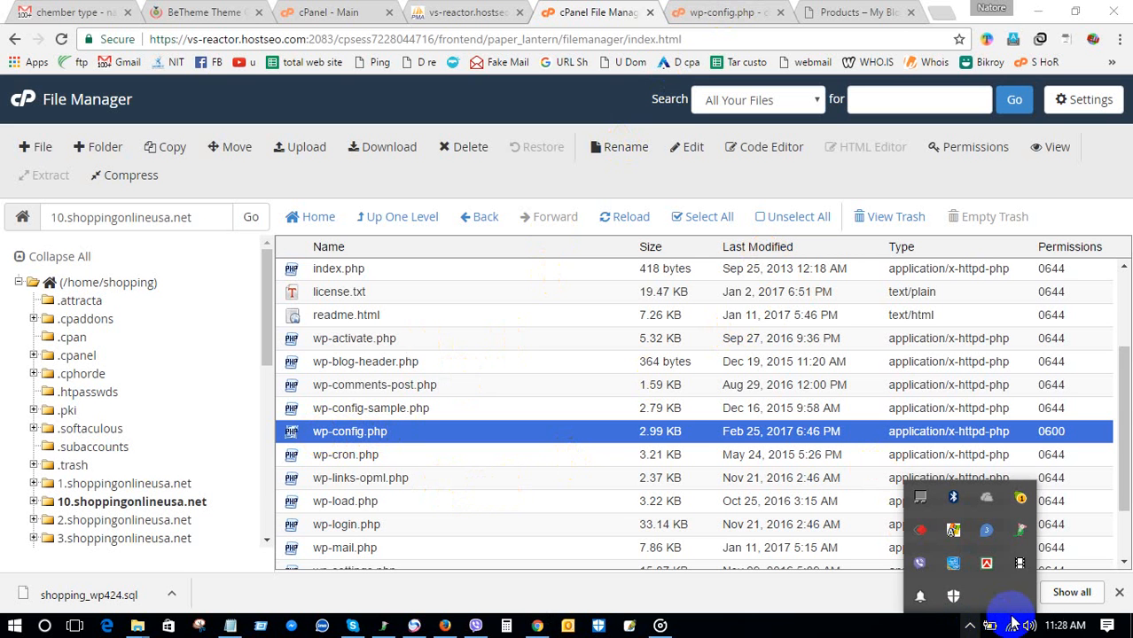
pyautogui.click(1017, 567)
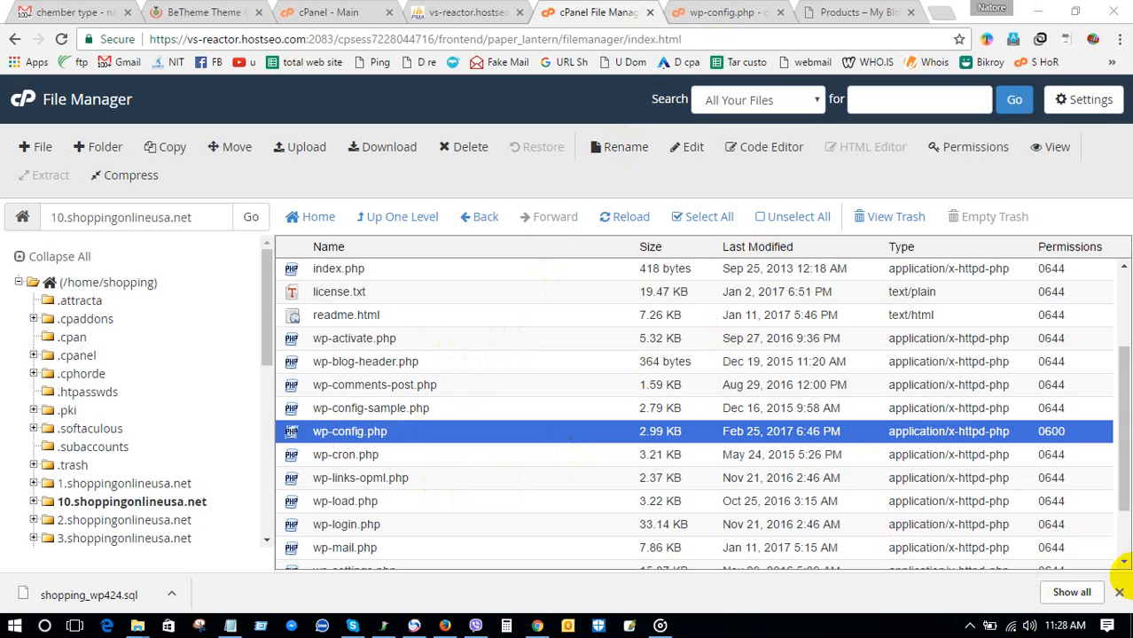
# Examine the MySQL settings in wp-config.php, especially the database name, username and password definitions.
pyautogui.click(749, 10)
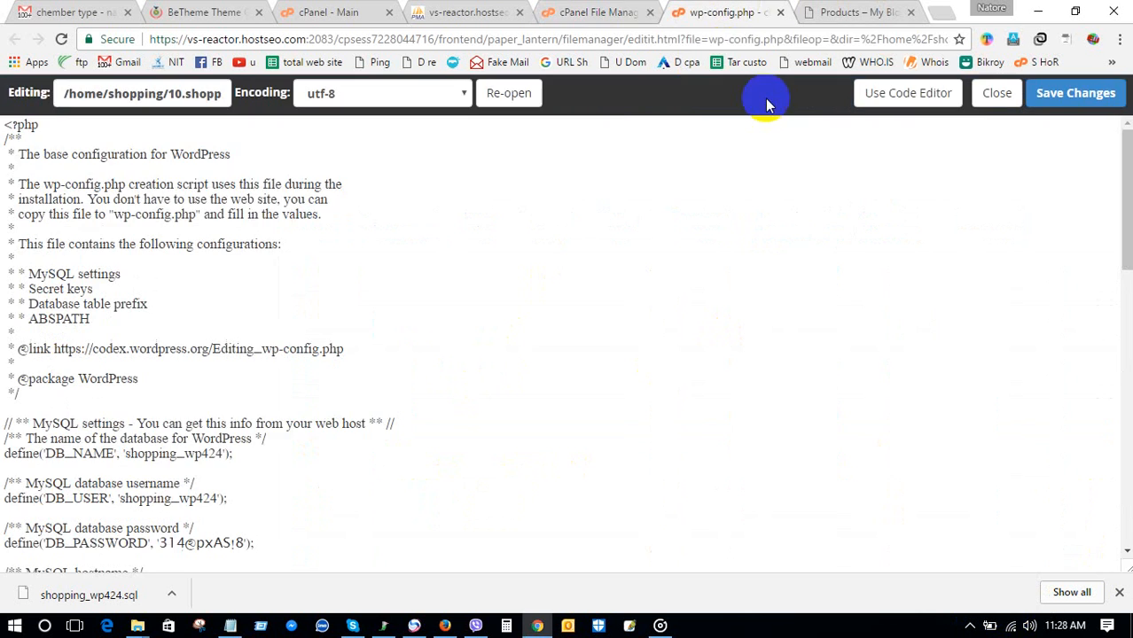
pyautogui.click(971, 626)
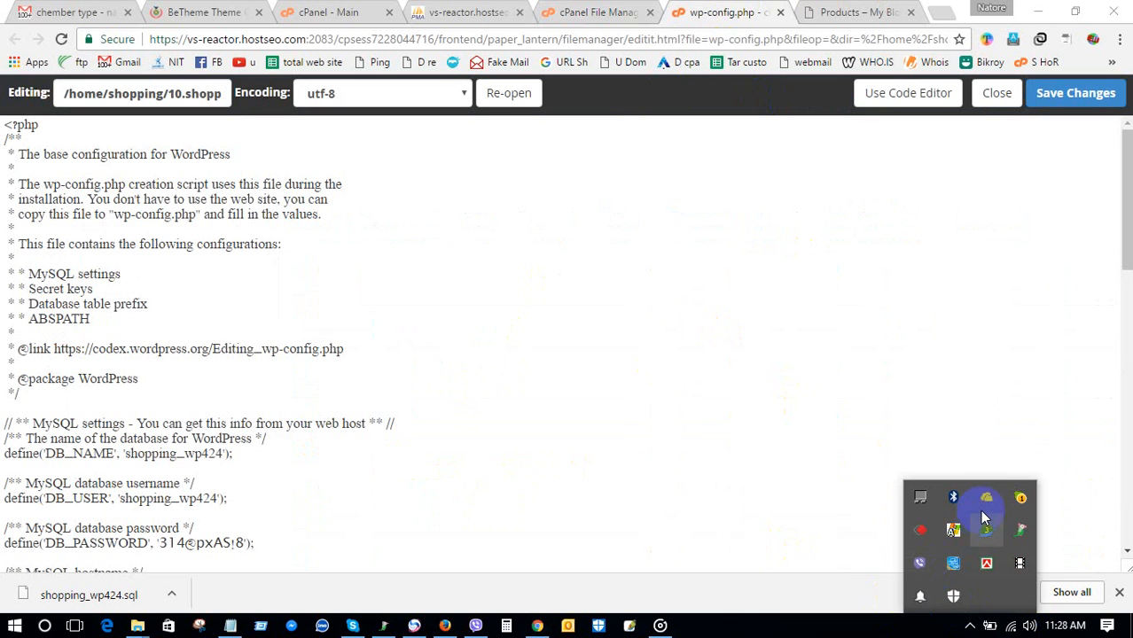
pyautogui.click(1019, 568)
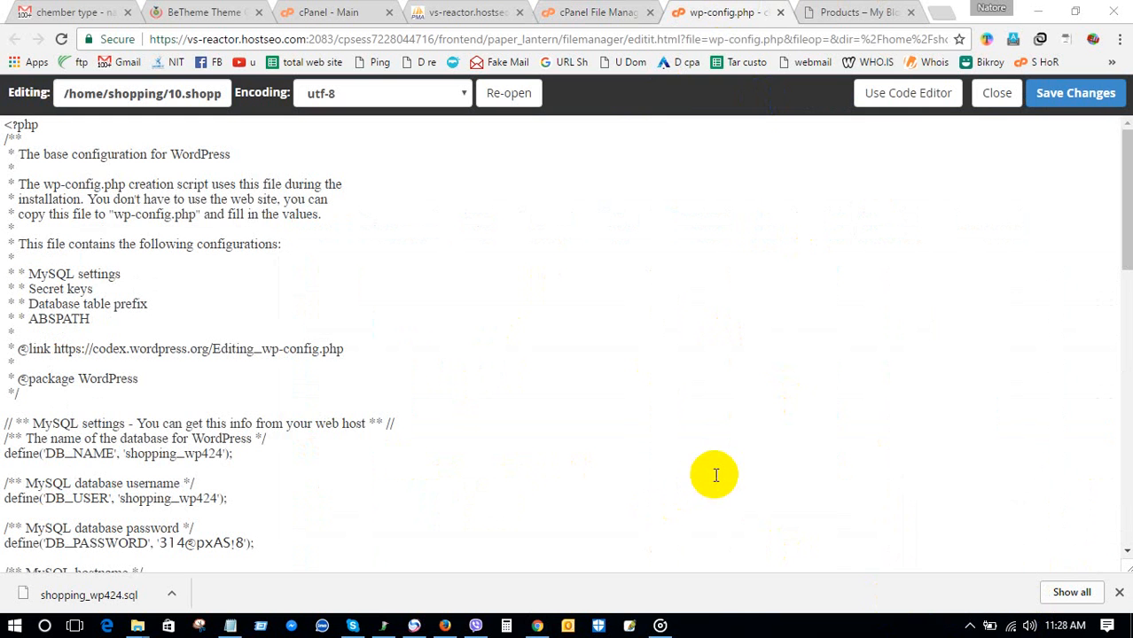
pyautogui.scroll(-2, 345, 337)
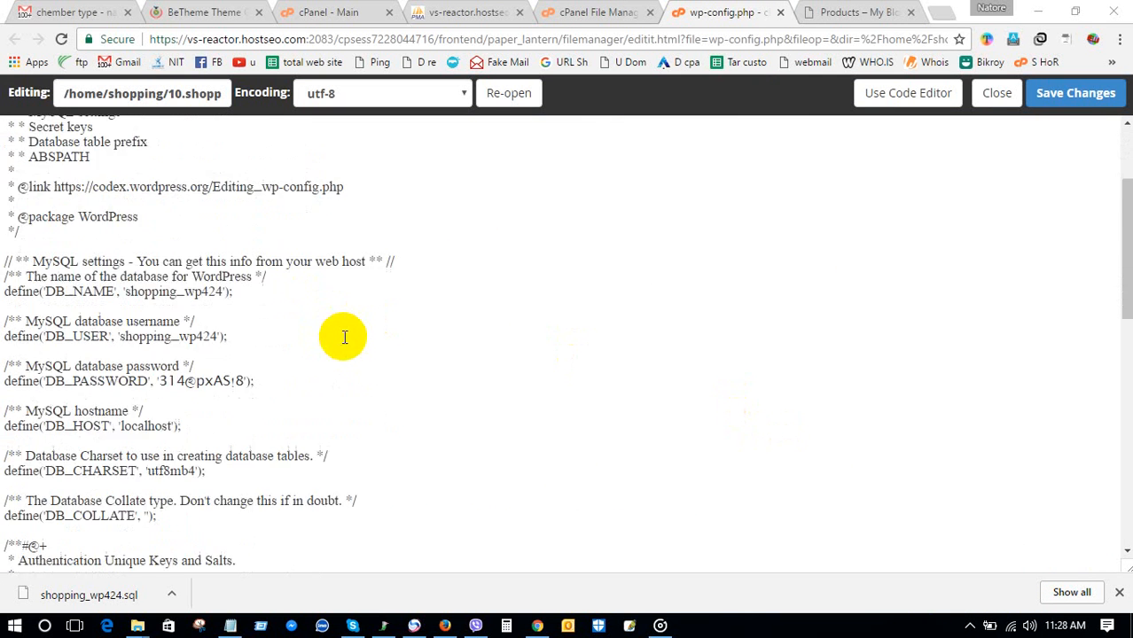
pyautogui.scroll(1, 345, 337)
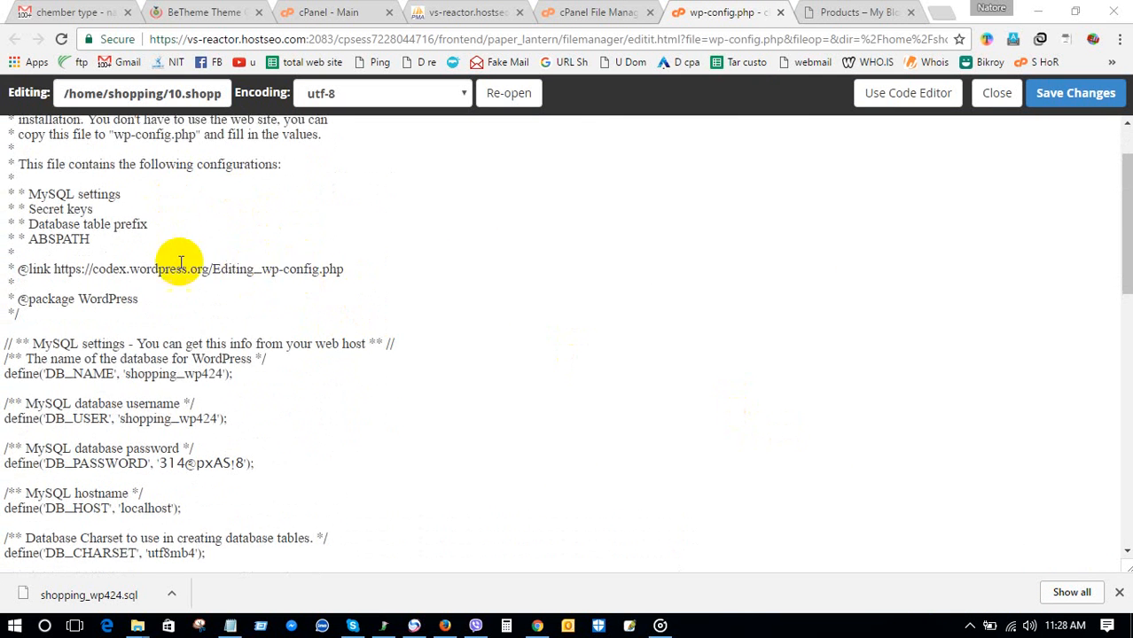
pyautogui.scroll(1, 171, 301)
pyautogui.scroll(-4, 260, 291)
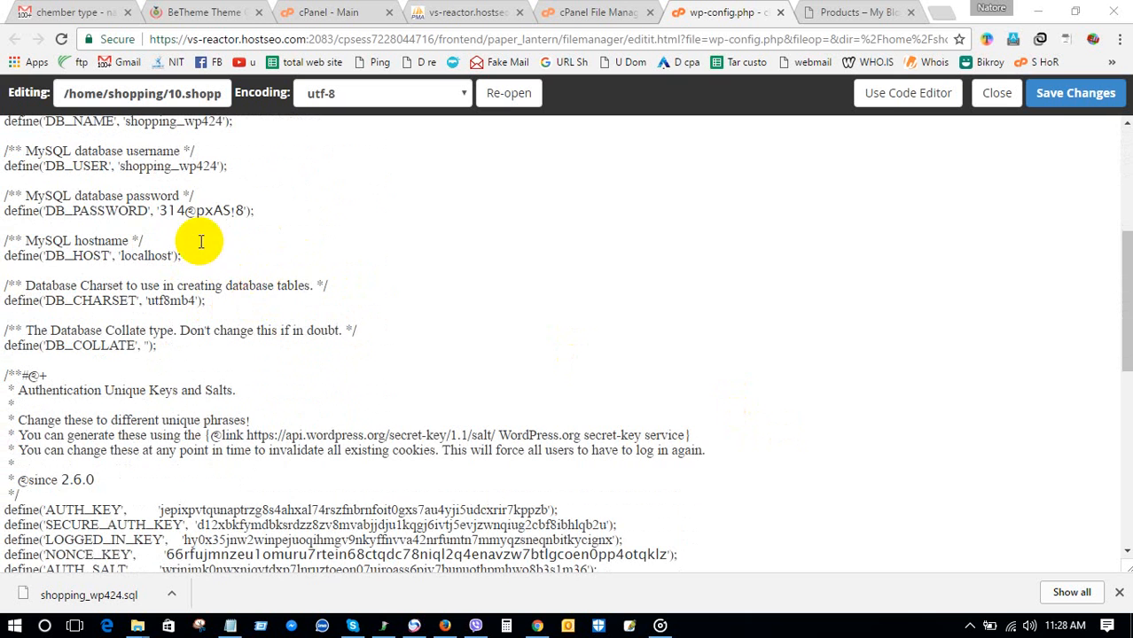
pyautogui.scroll(2, 213, 257)
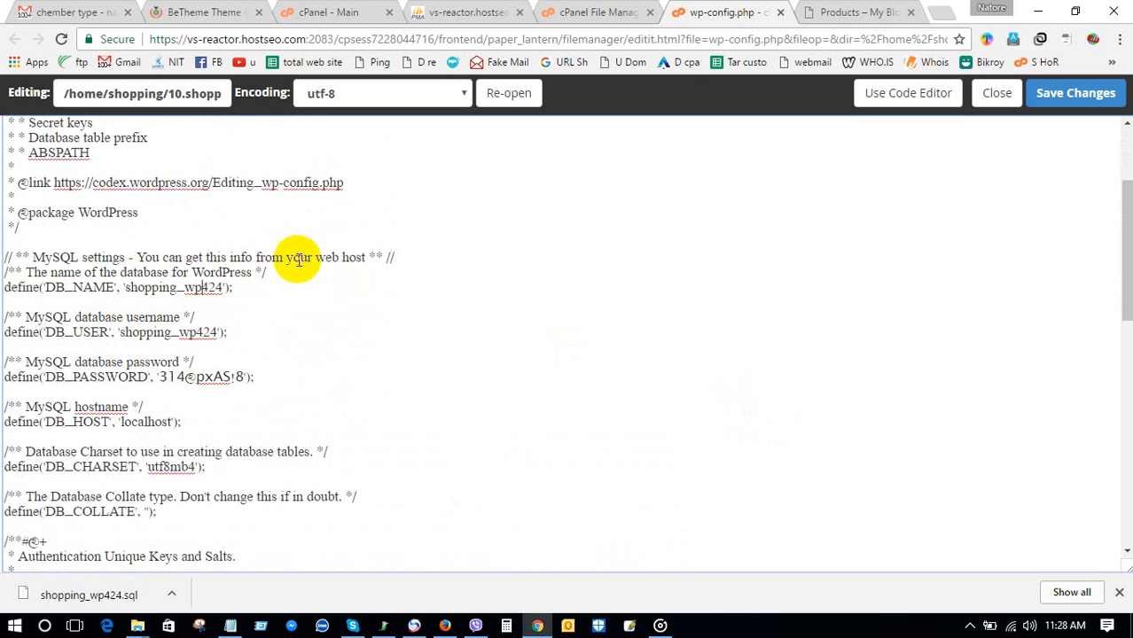
# Select the shopping_wp424 database in phpMyAdmin, then return to the open wp-config.php file.
pyautogui.click(462, 12)
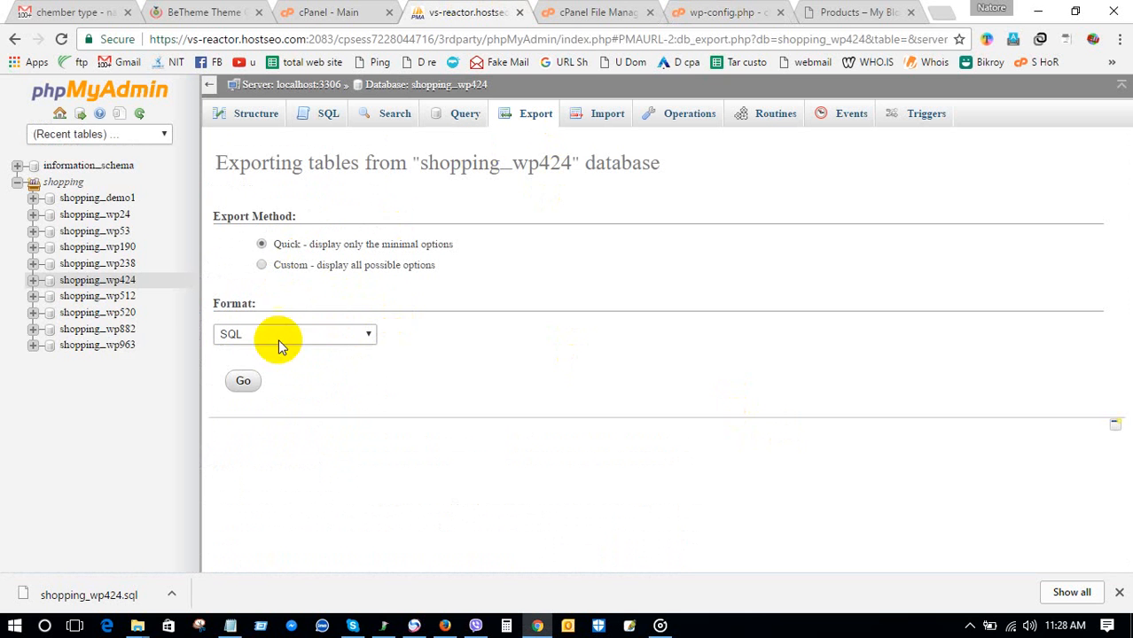
pyautogui.click(97, 281)
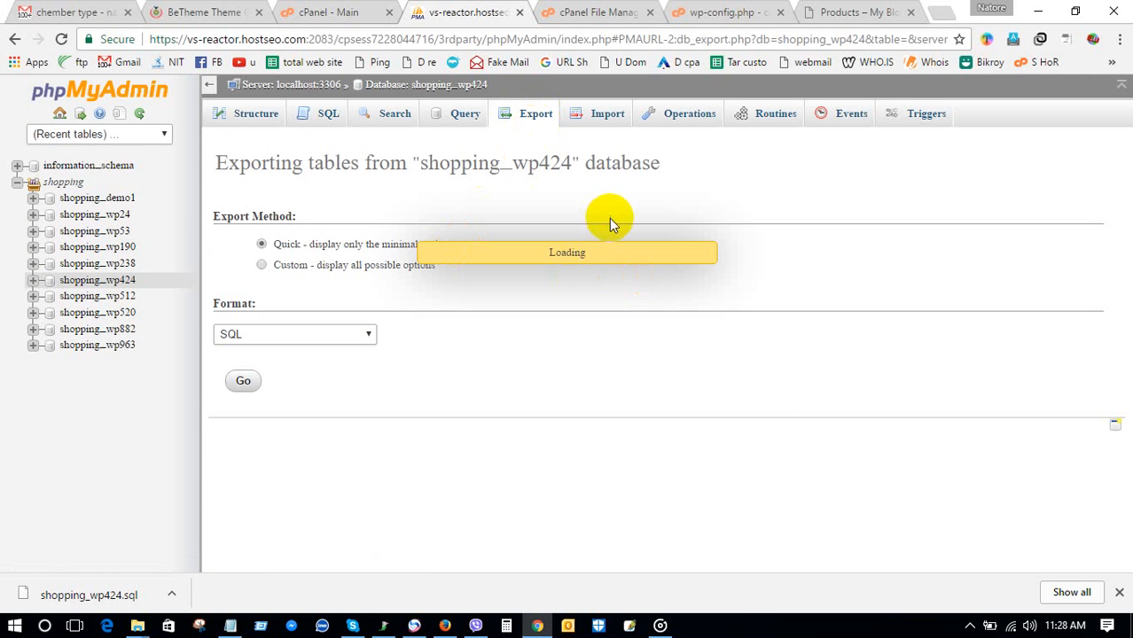
pyautogui.click(725, 13)
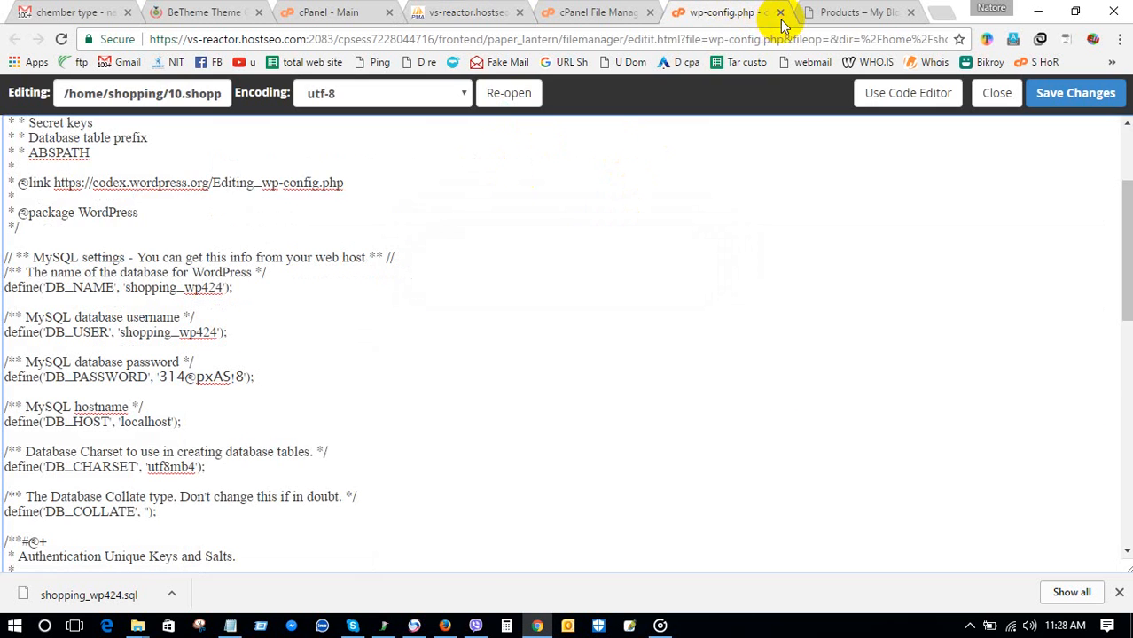
# Close the wp-config.php editor and return to the 10.shoppingonlineusa.net folder in File Manager.
pyautogui.click(780, 14)
pyautogui.click(612, 12)
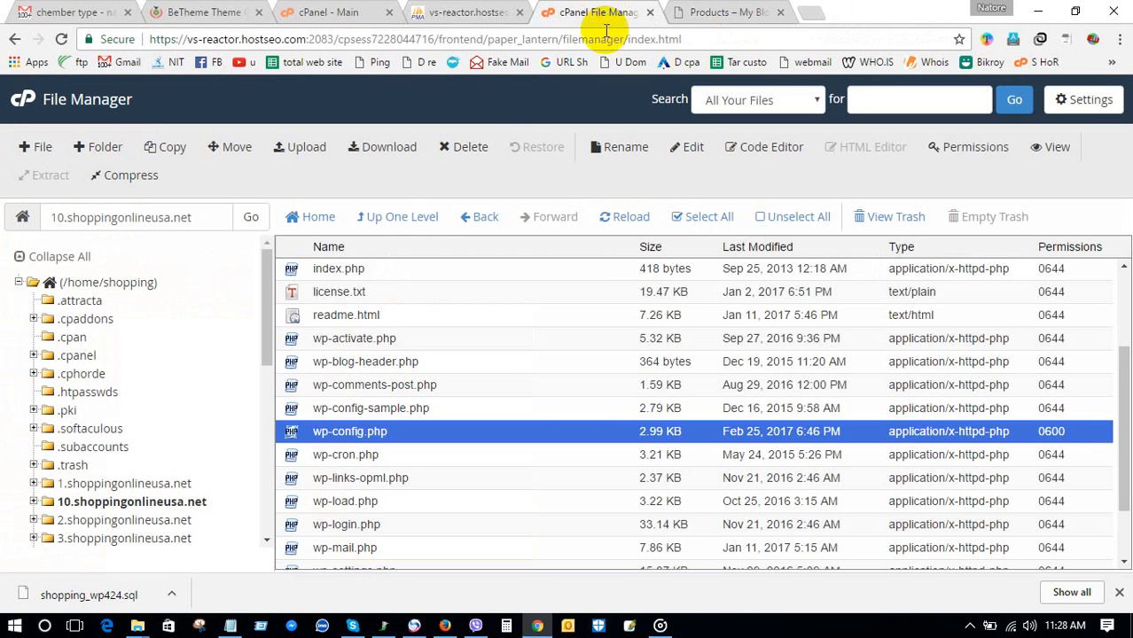
pyautogui.scroll(3, 434, 309)
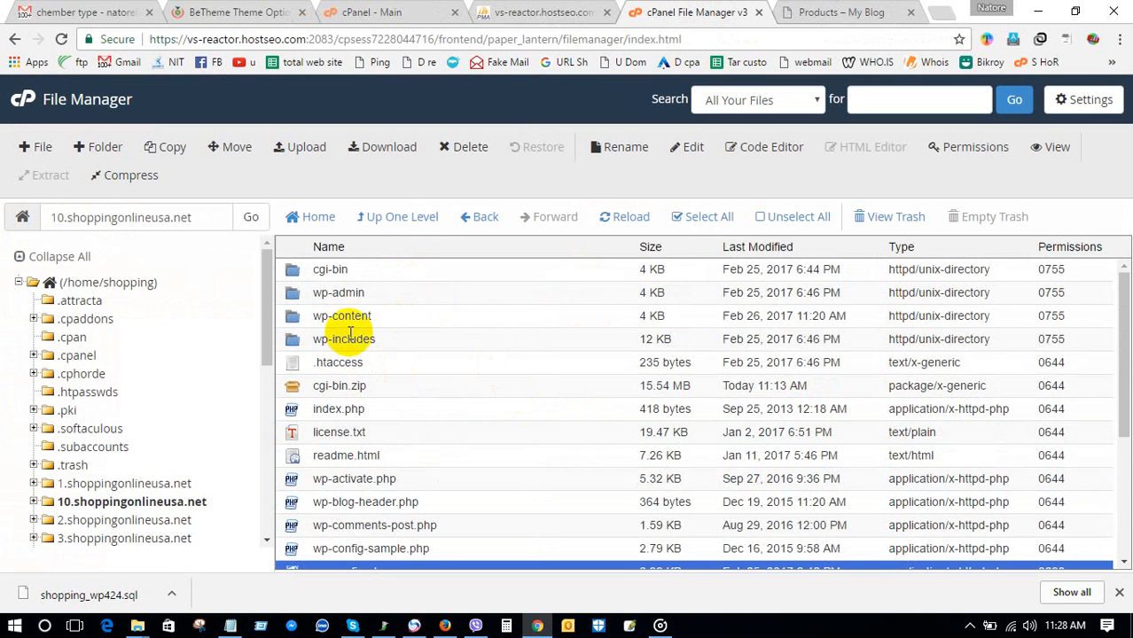
# Set up a Zip Archive compression of everything in the site folder except cgi-bin.zip, then cancel it.
pyautogui.click(687, 217)
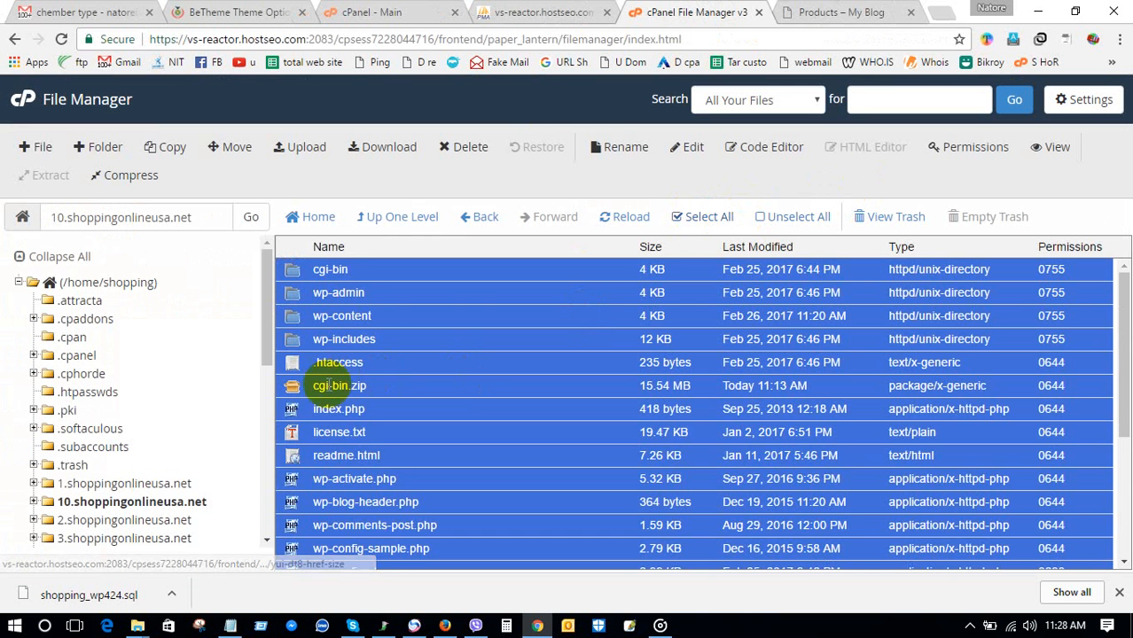
pyautogui.keyDown('ctrl'); pyautogui.click(328, 395); pyautogui.keyUp('ctrl')
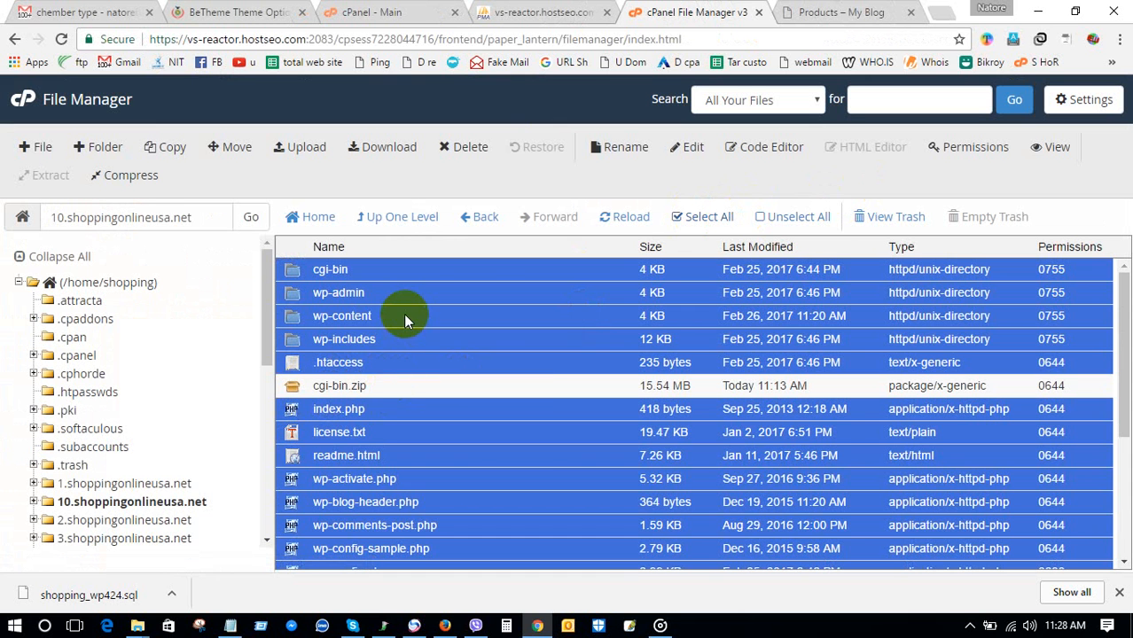
pyautogui.rightClick(404, 318)
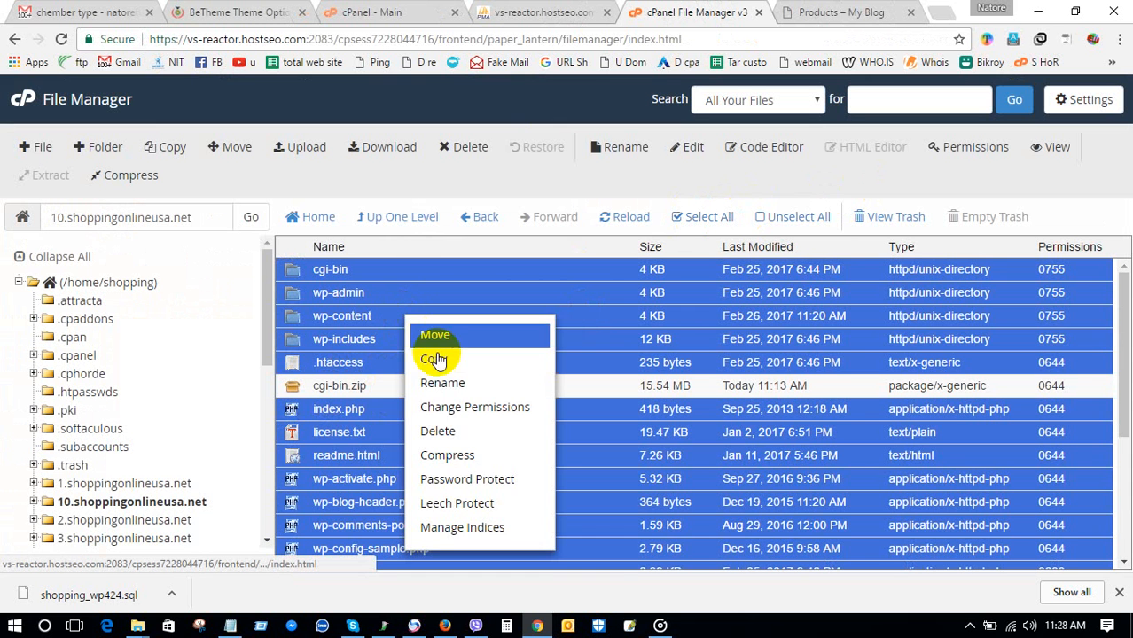
pyautogui.click(449, 456)
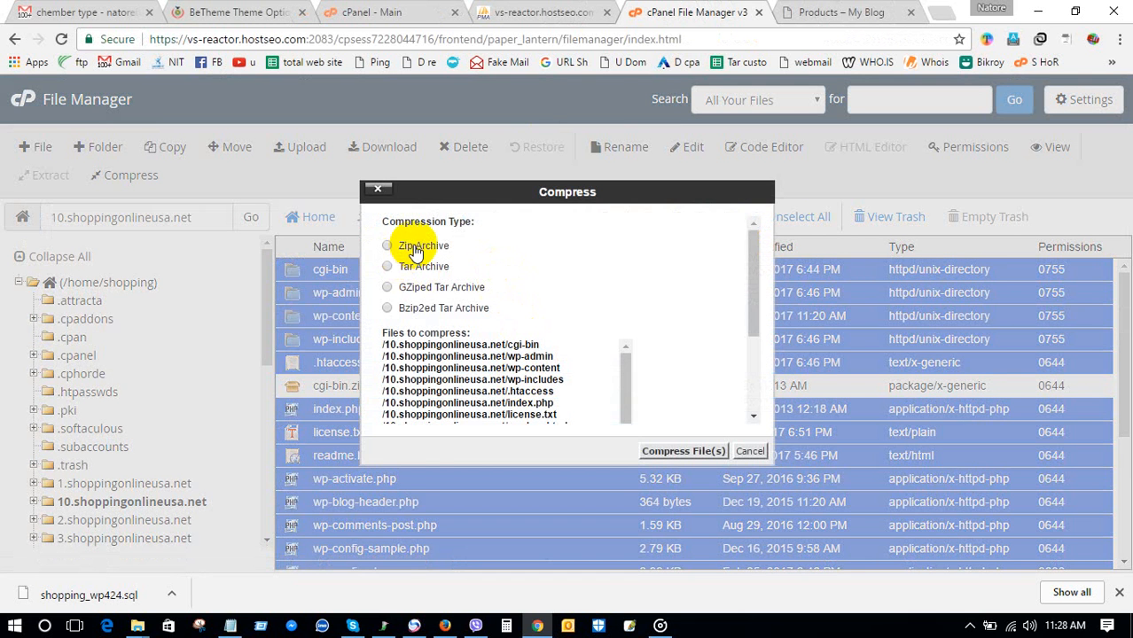
pyautogui.click(388, 246)
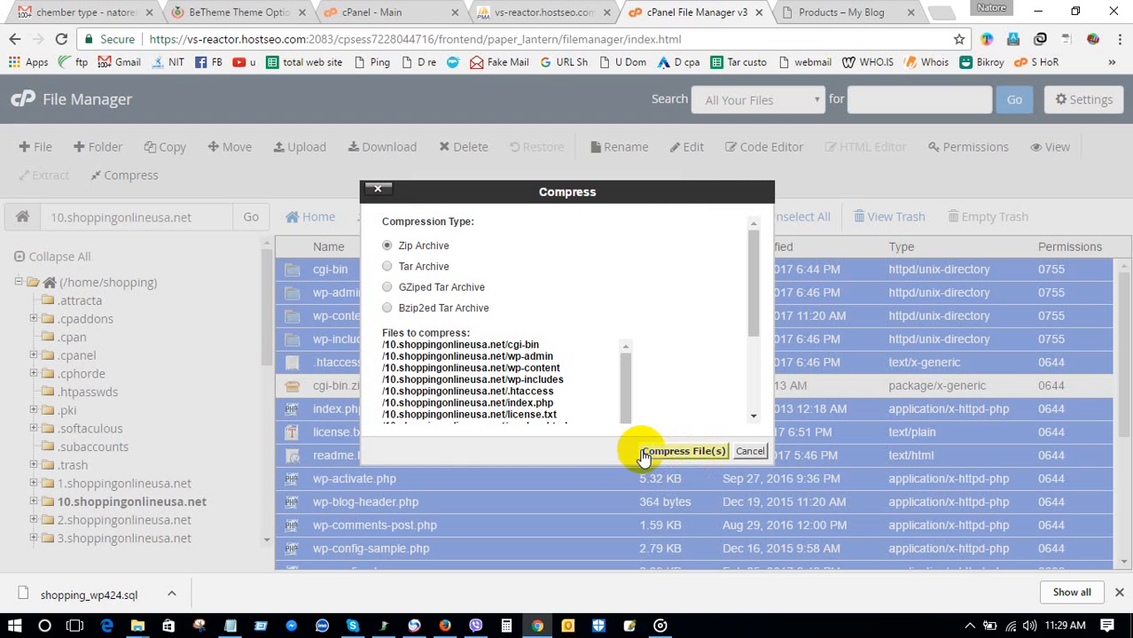
pyautogui.click(750, 449)
# Download cgi-bin.zip from the site folder to the computer.
pyautogui.click(355, 385)
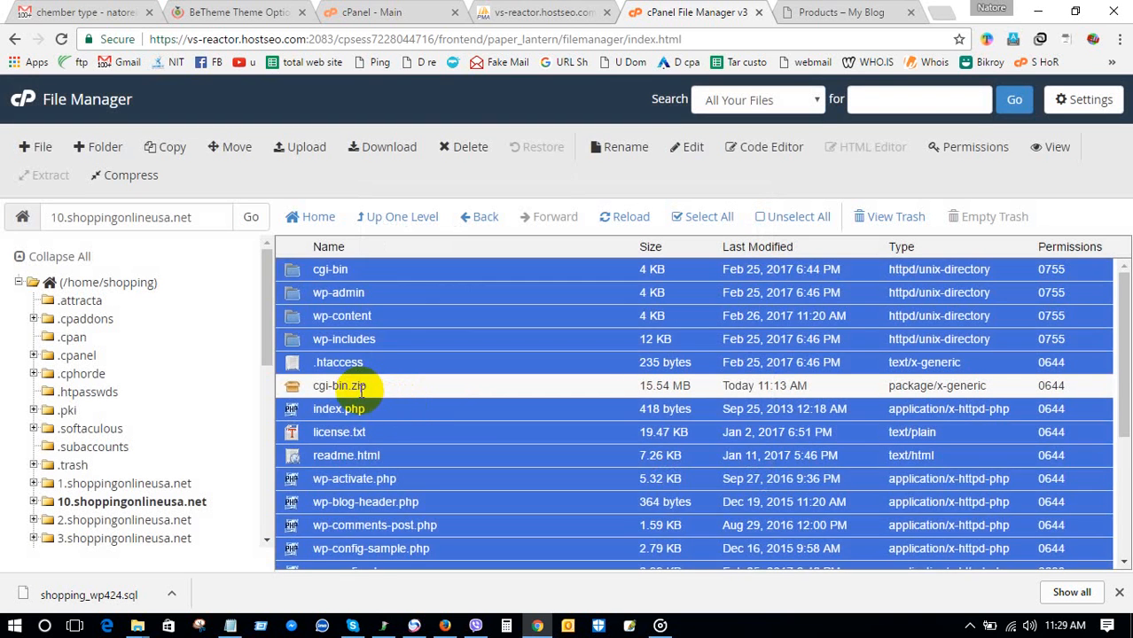
pyautogui.rightClick(355, 386)
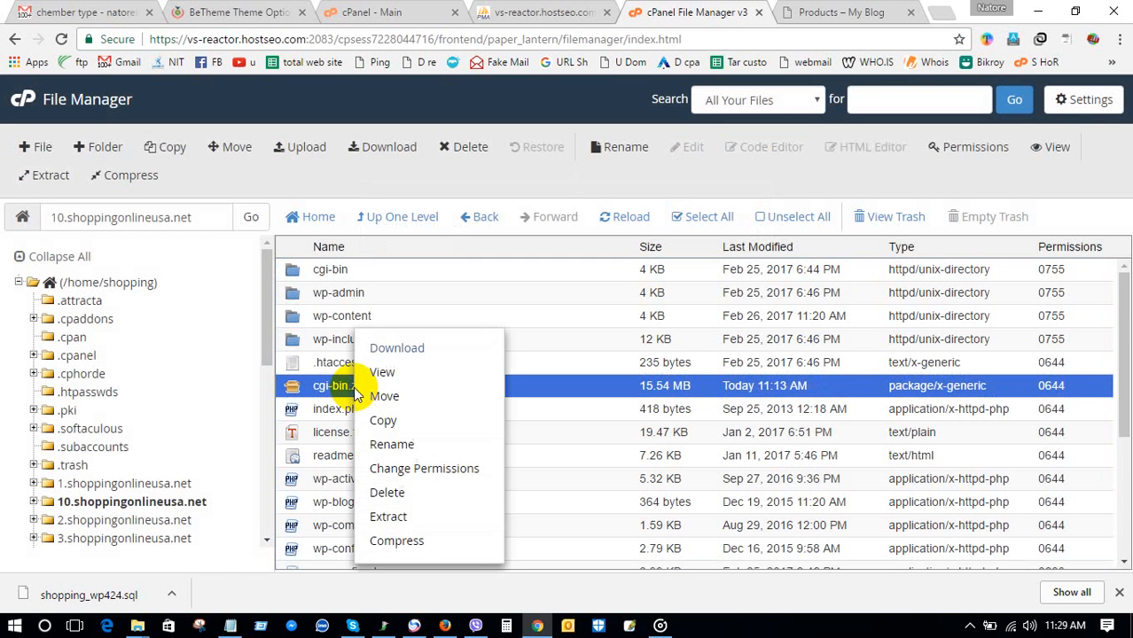
pyautogui.click(398, 350)
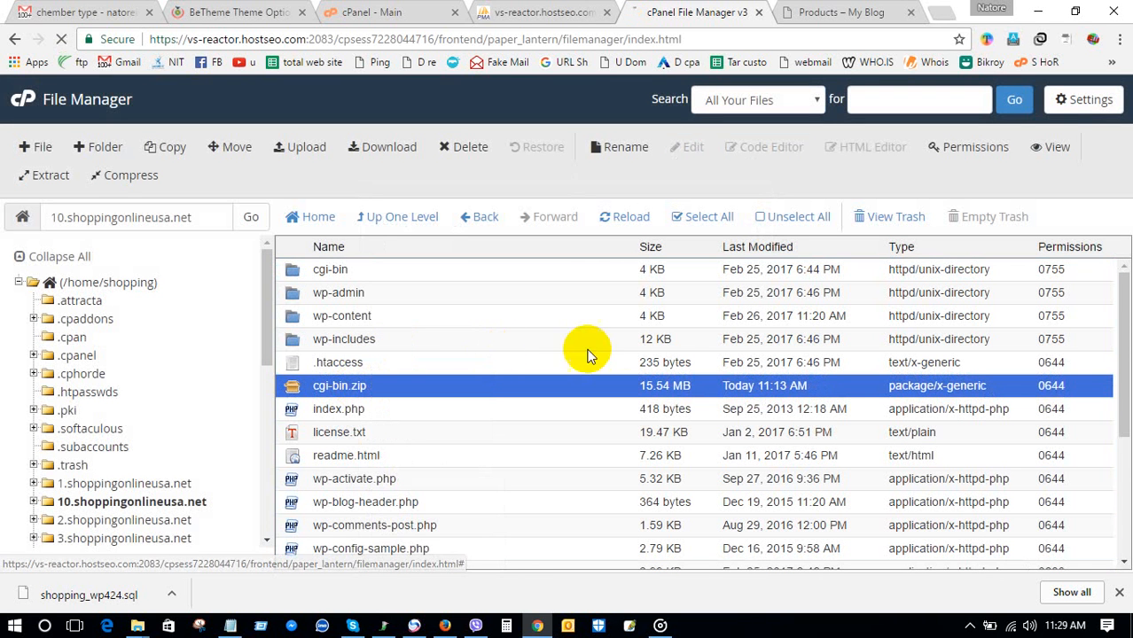
# Switch to phpMyAdmin, open the export options for the shopping_wp424 database, and show the downloaded shopping_wp424.sql in its folder.
pyautogui.click(580, 13)
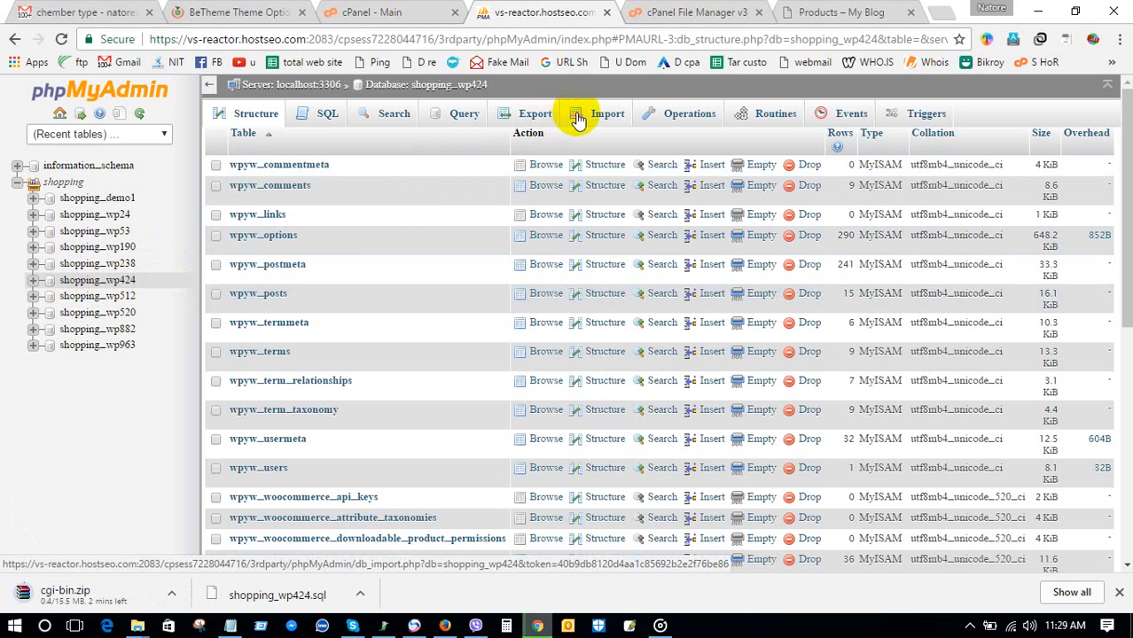
pyautogui.click(535, 114)
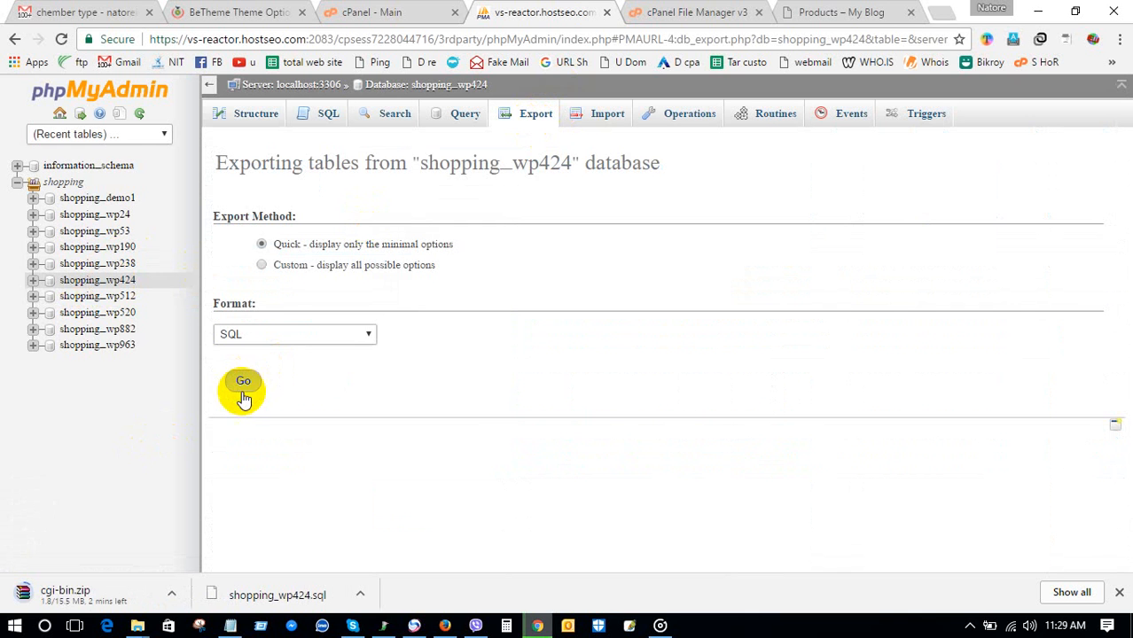
pyautogui.rightClick(306, 598)
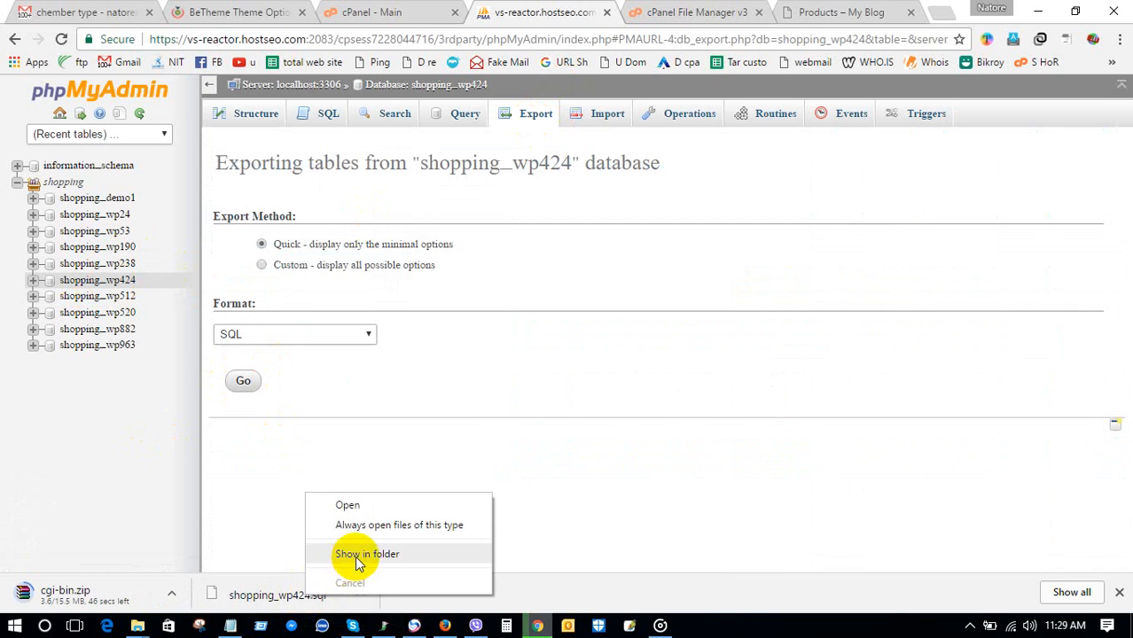
pyautogui.click(359, 557)
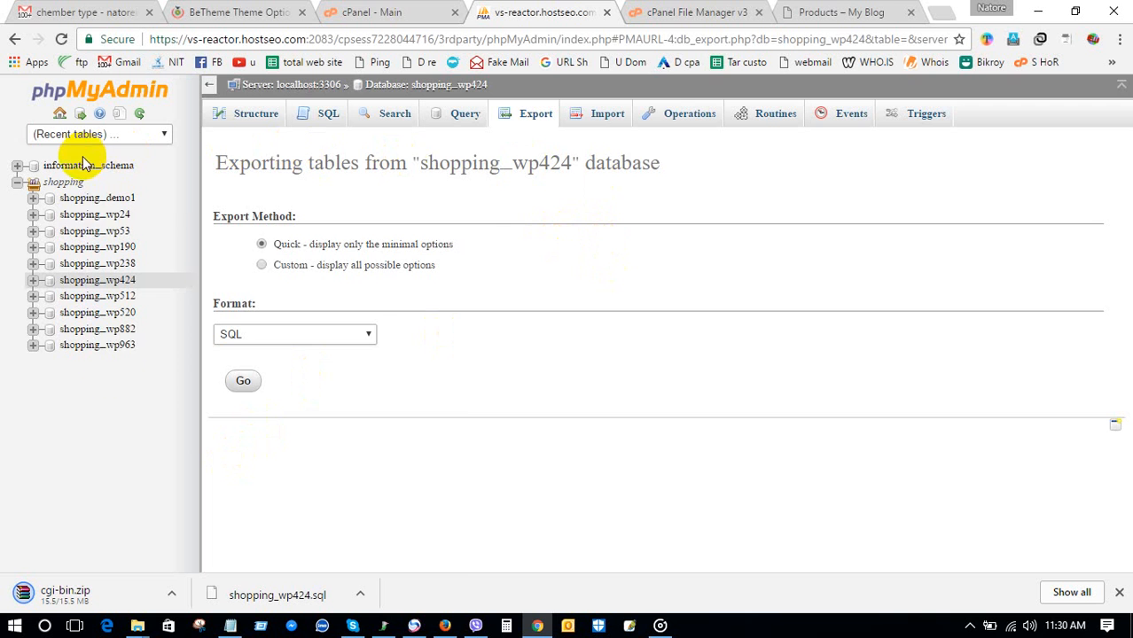
# Review the Files and Databases tools on the cPanel main page, then revisit the phpMyAdmin export page and File Manager.
pyautogui.click(393, 11)
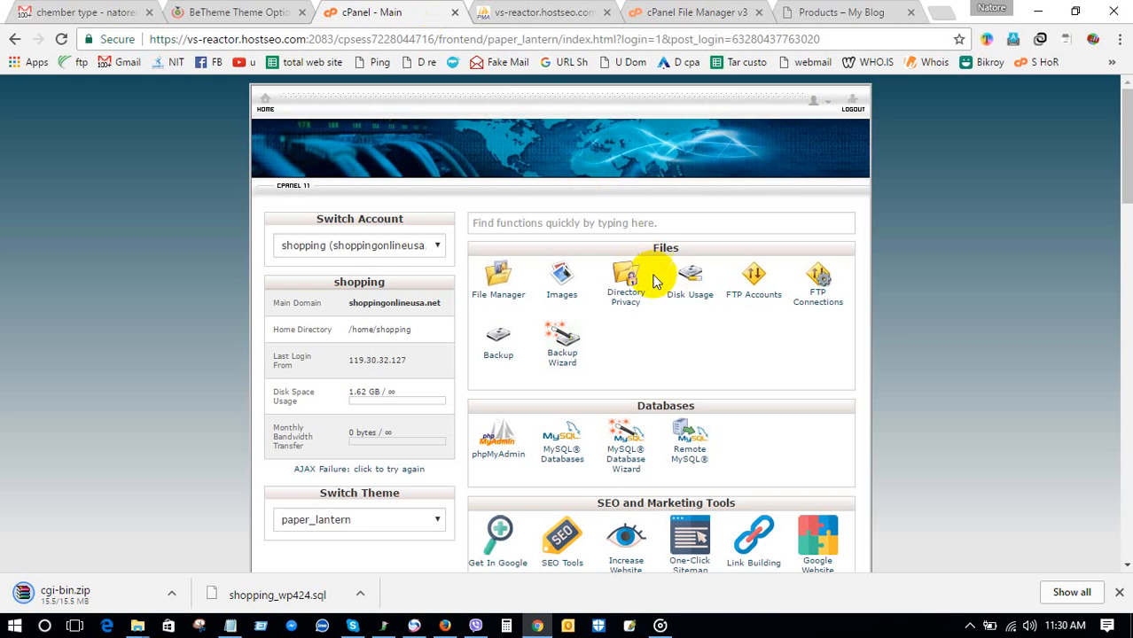
pyautogui.scroll(-2, 650, 292)
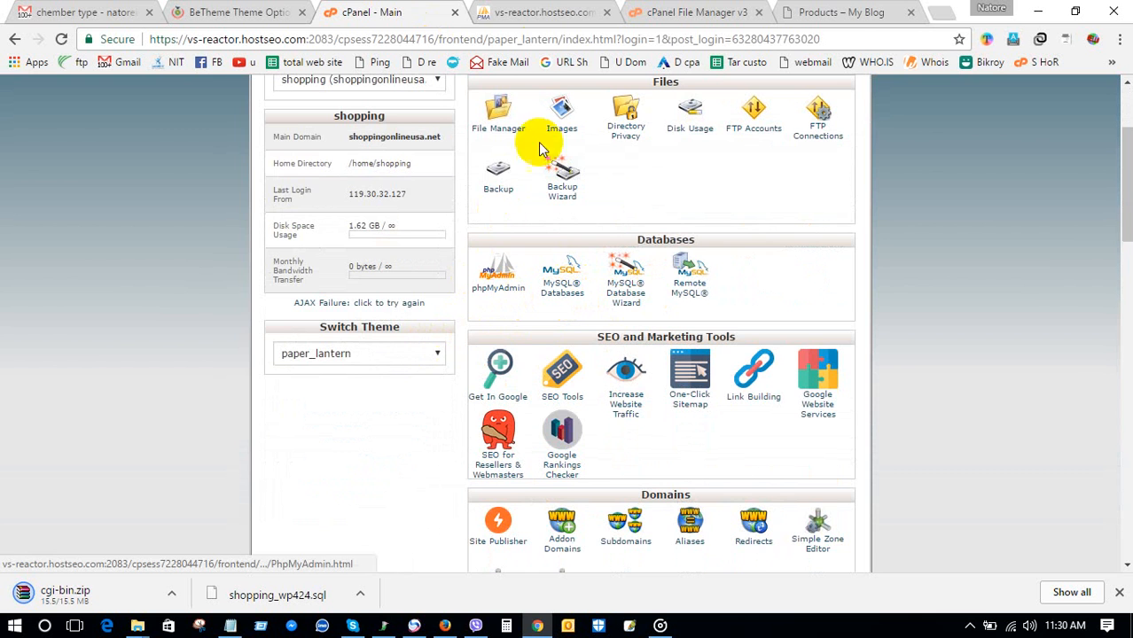
pyautogui.click(544, 7)
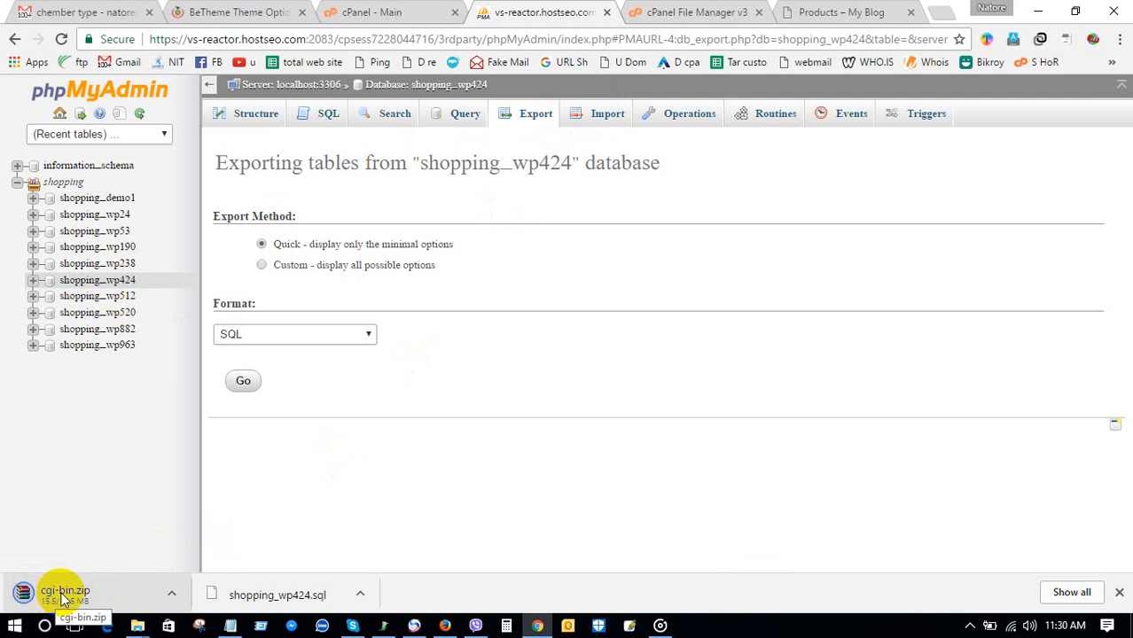
pyautogui.click(702, 12)
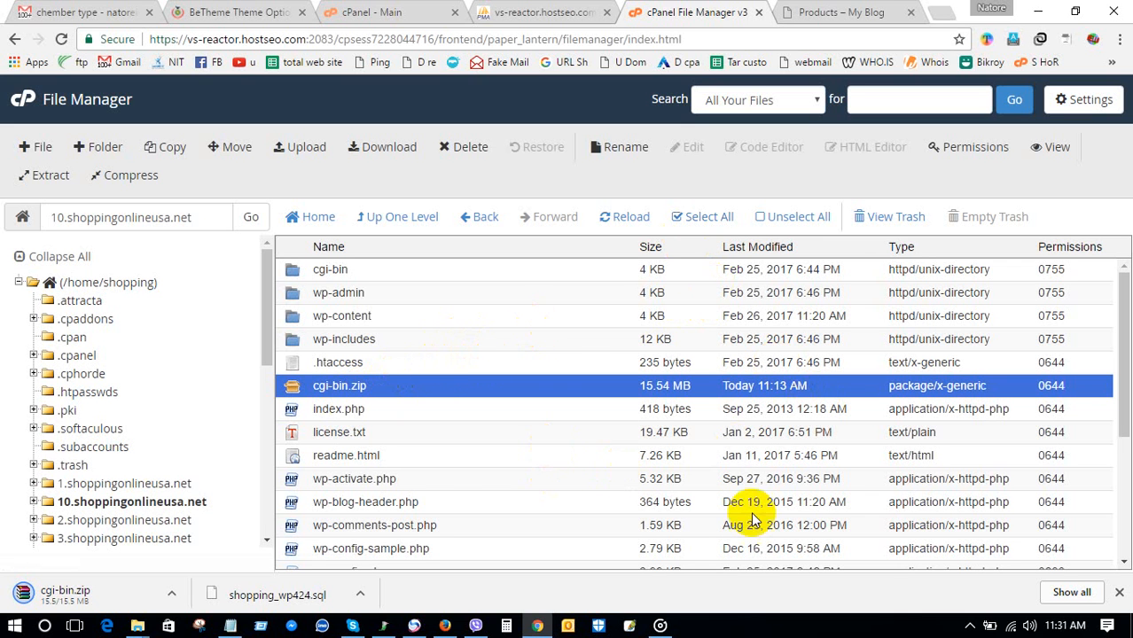
pyautogui.click(970, 625)
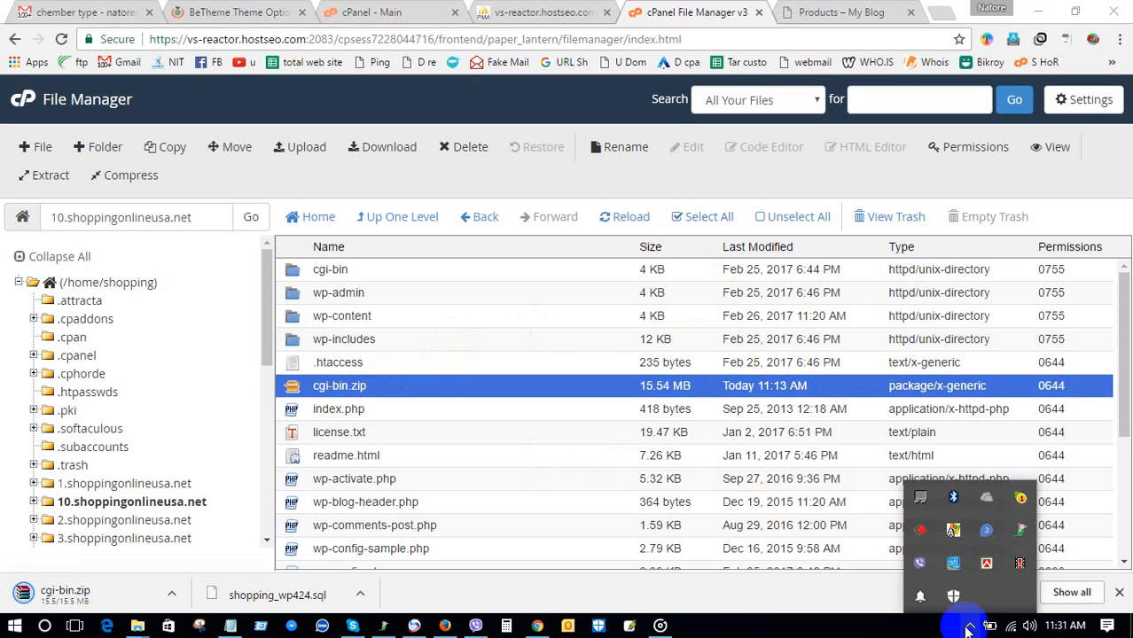
pyautogui.rightClick(1019, 565)
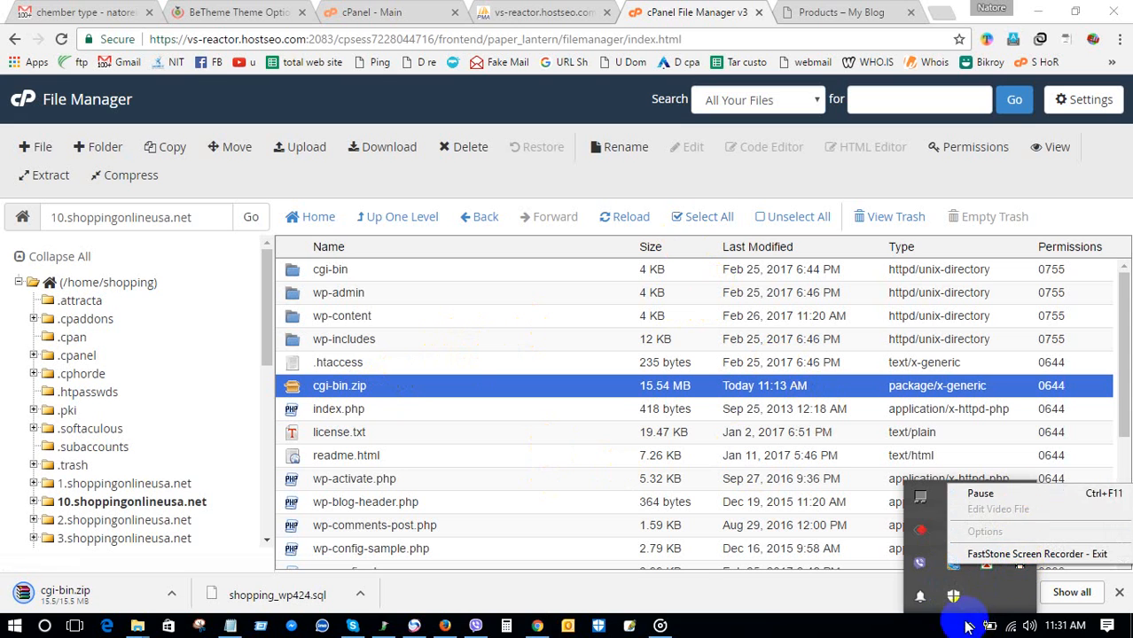